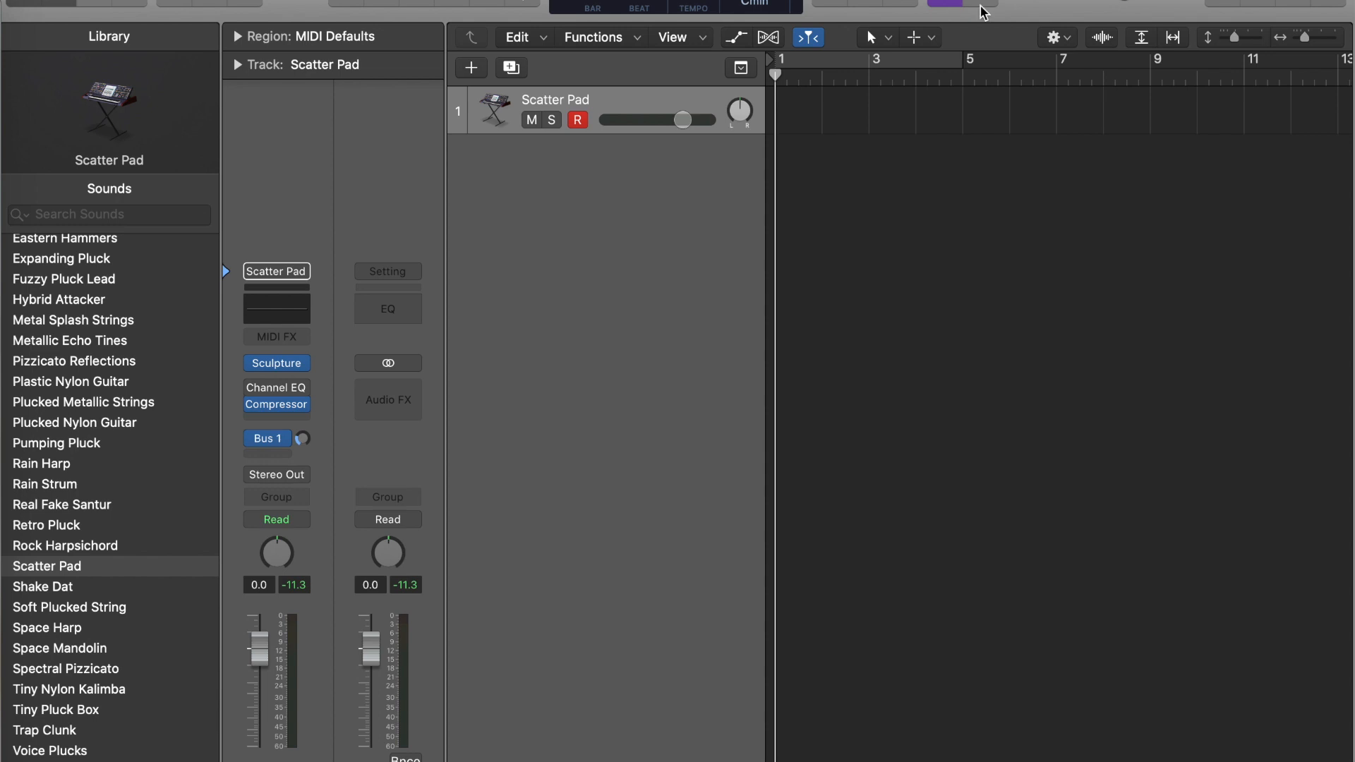
- Play back the four-bar Scatter Pad melody and close the Piano Roll
click(699, 1)
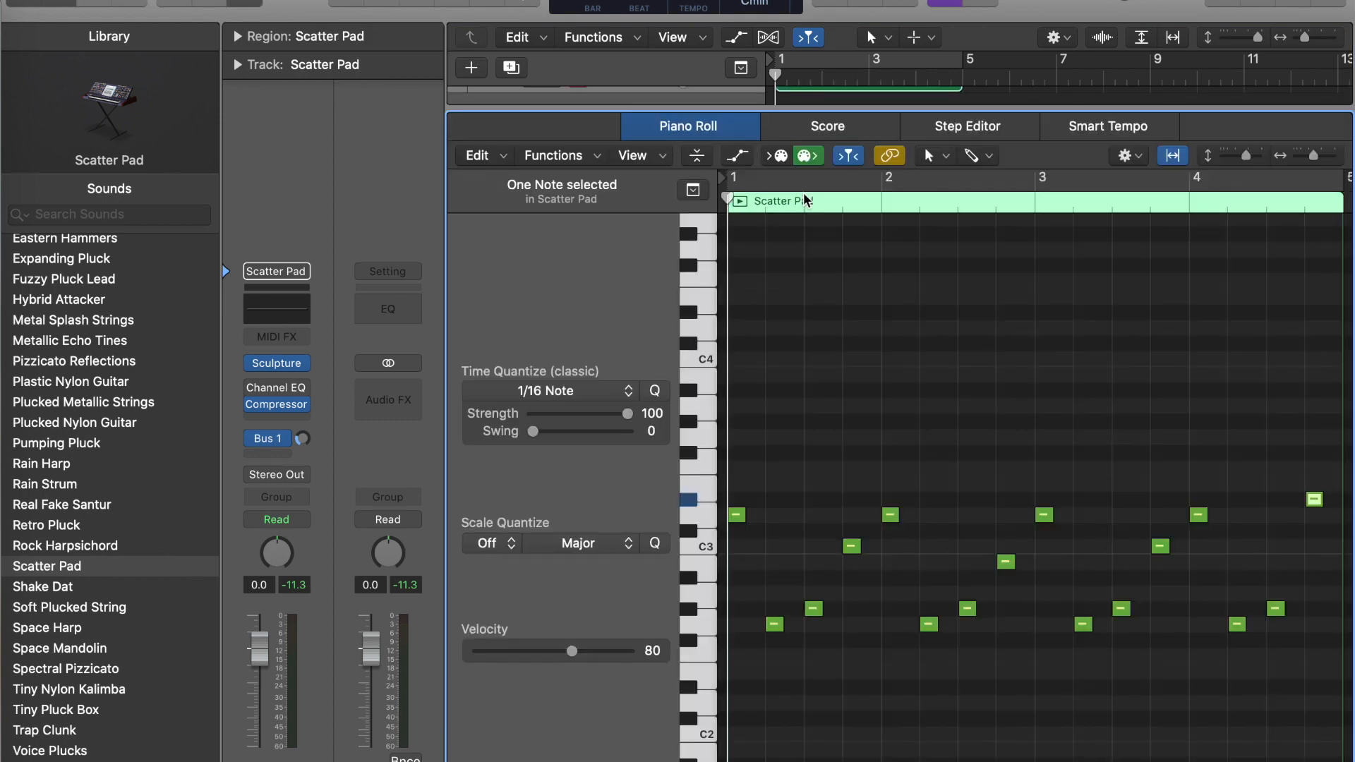
key(space)
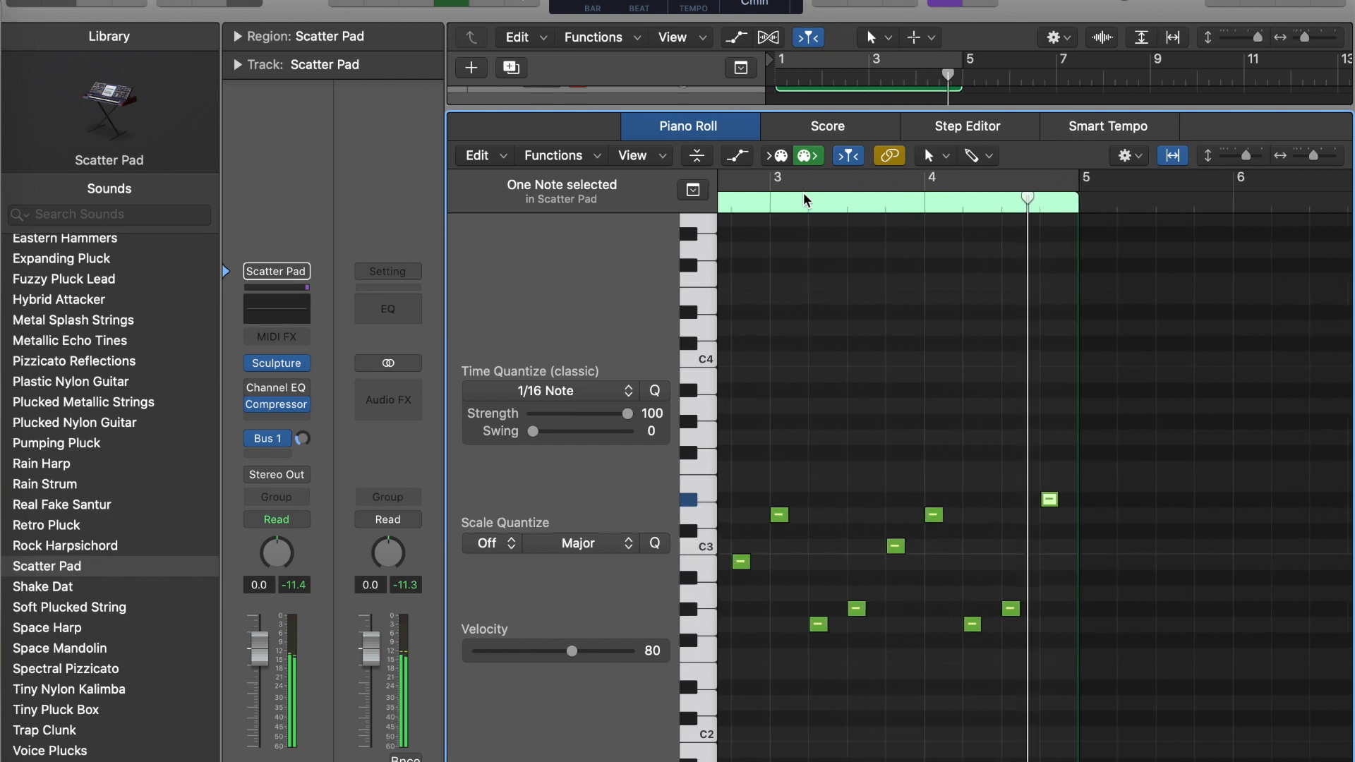
key(space)
drag(815, 103, 802, 225)
drag(806, 110, 775, 667)
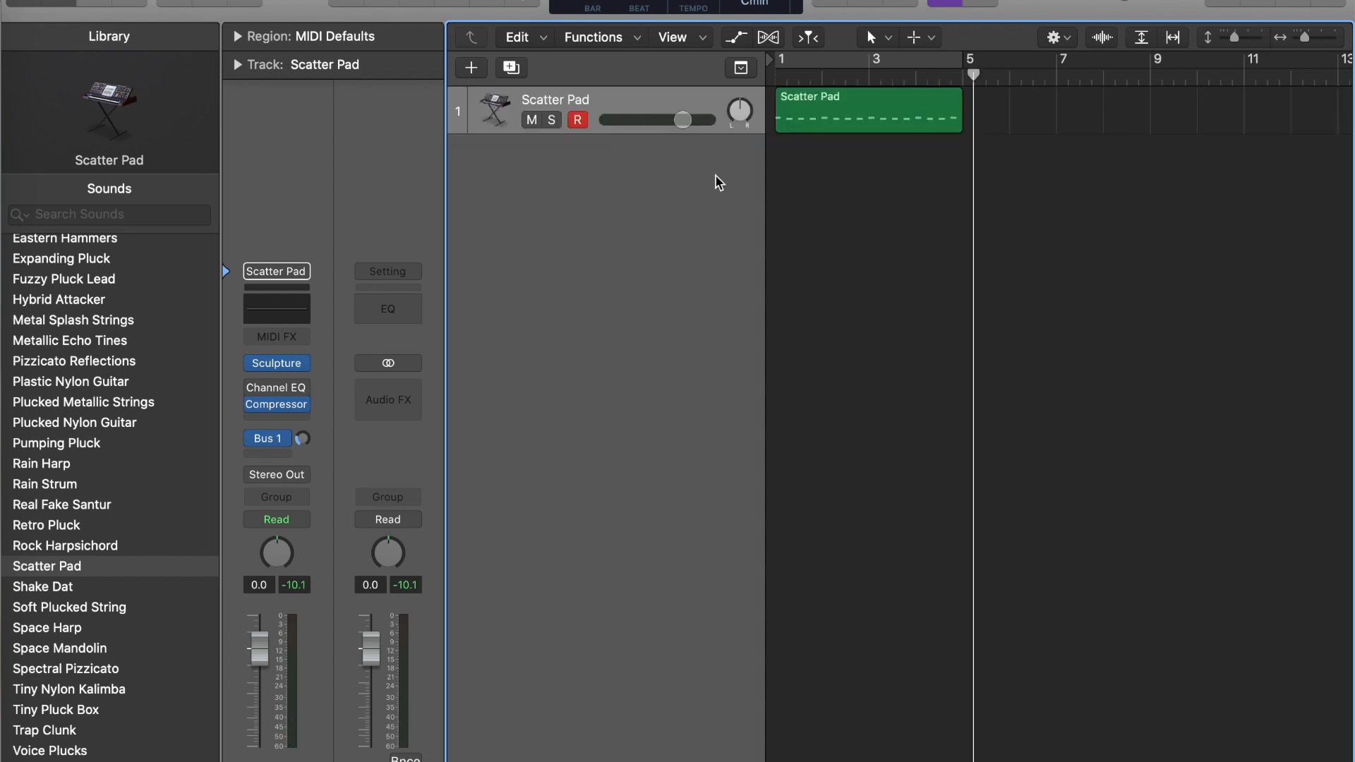
- Duplicate the Scatter Pad track and paste a copy of its melody region onto the new track at bar 1
click(641, 103)
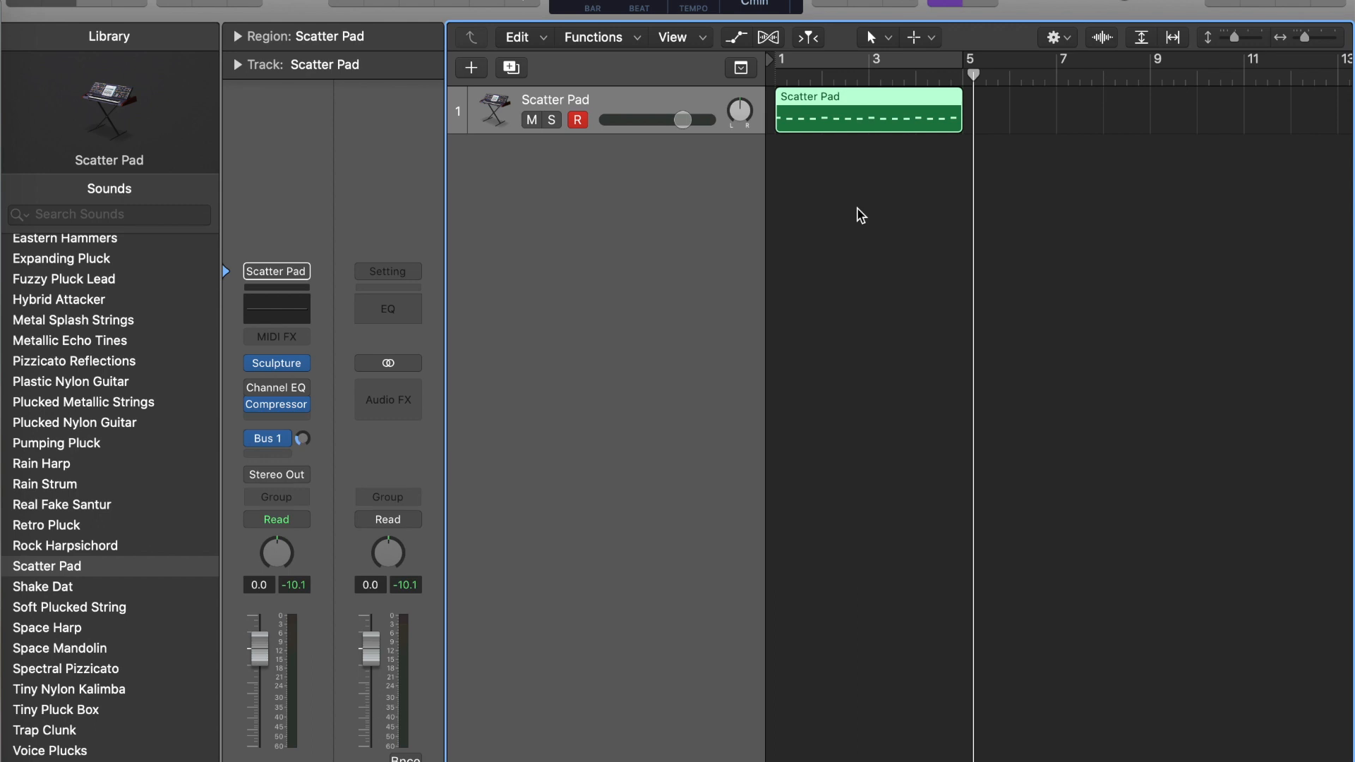
key(super+d)
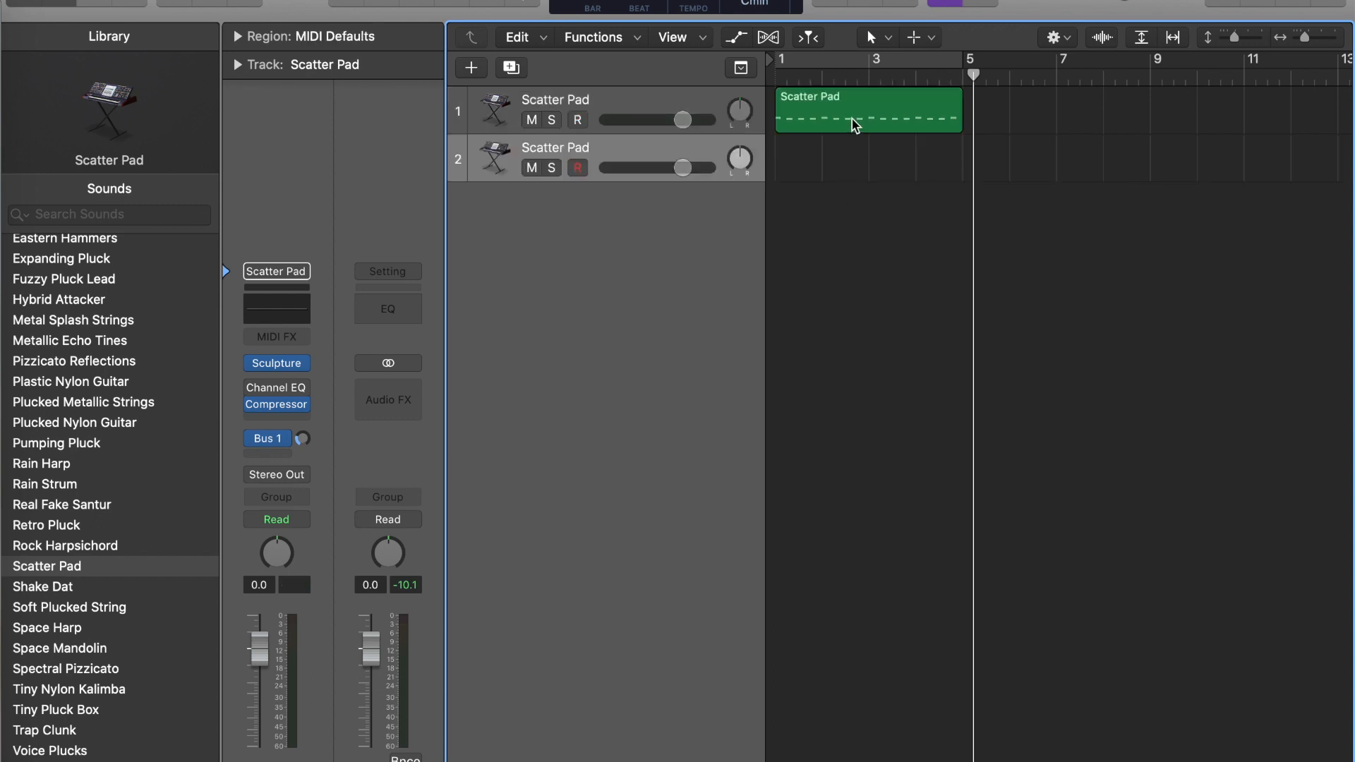
click(626, 143)
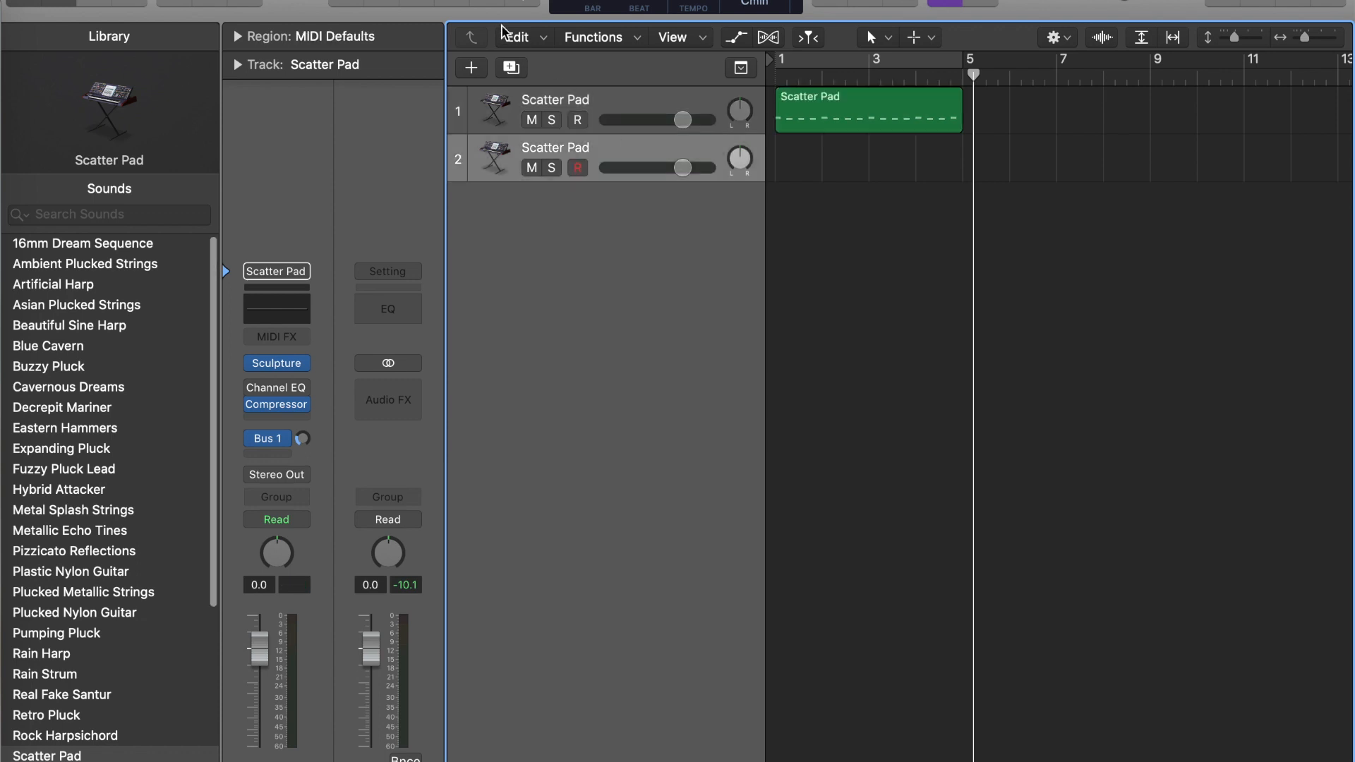
click(417, 2)
key(super+v)
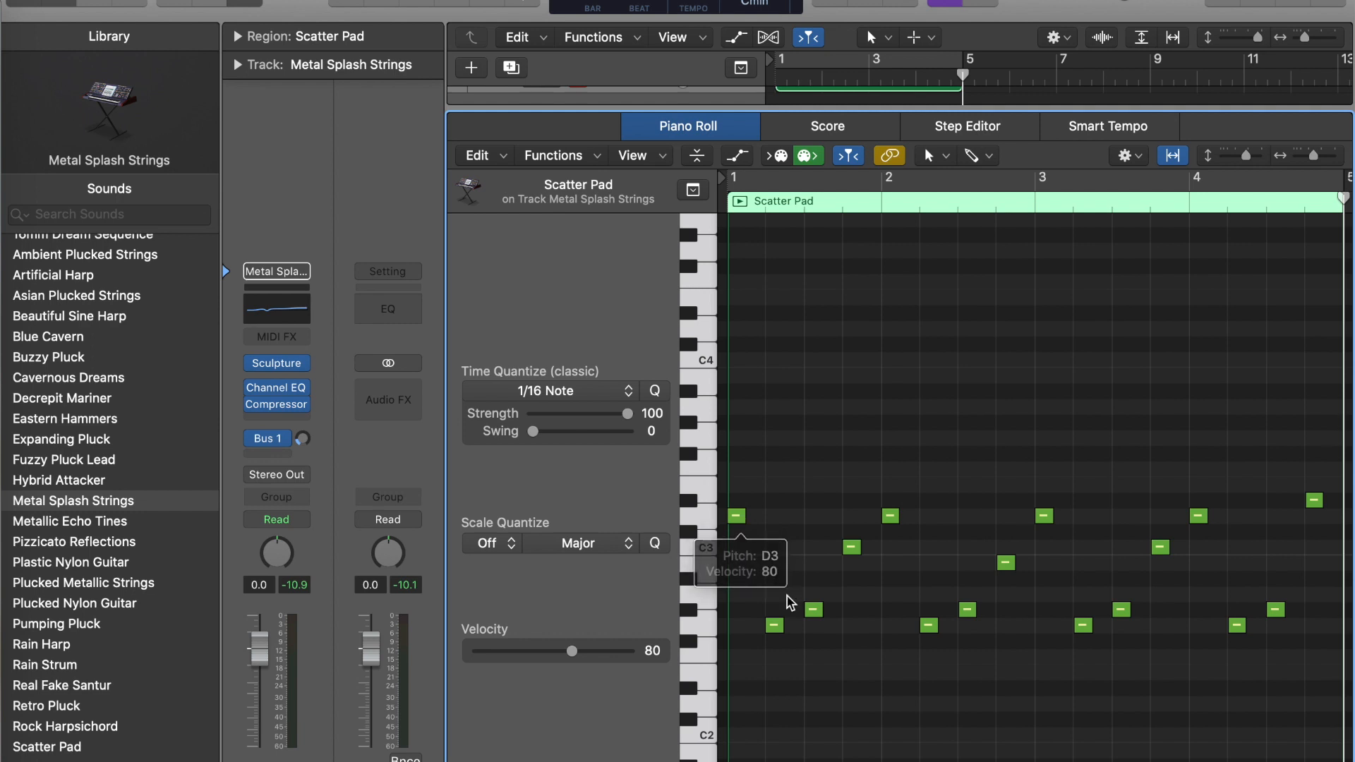
- Add harmony notes around the first two melody notes of bar 1 in the Metal Splash Strings region
scroll(889, 533, right, 3)
scroll(889, 533, left, 3)
scroll(885, 531, right, 1)
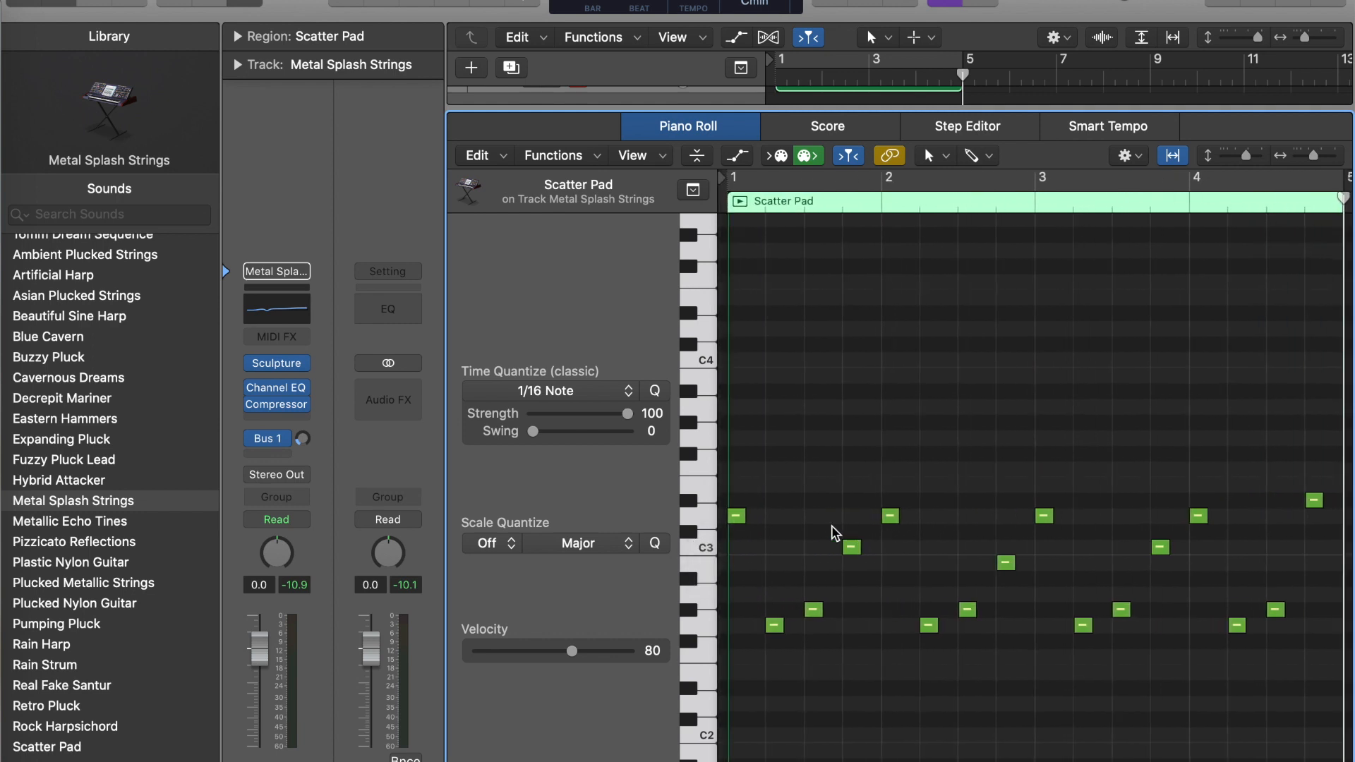
drag(1314, 156, 1317, 157)
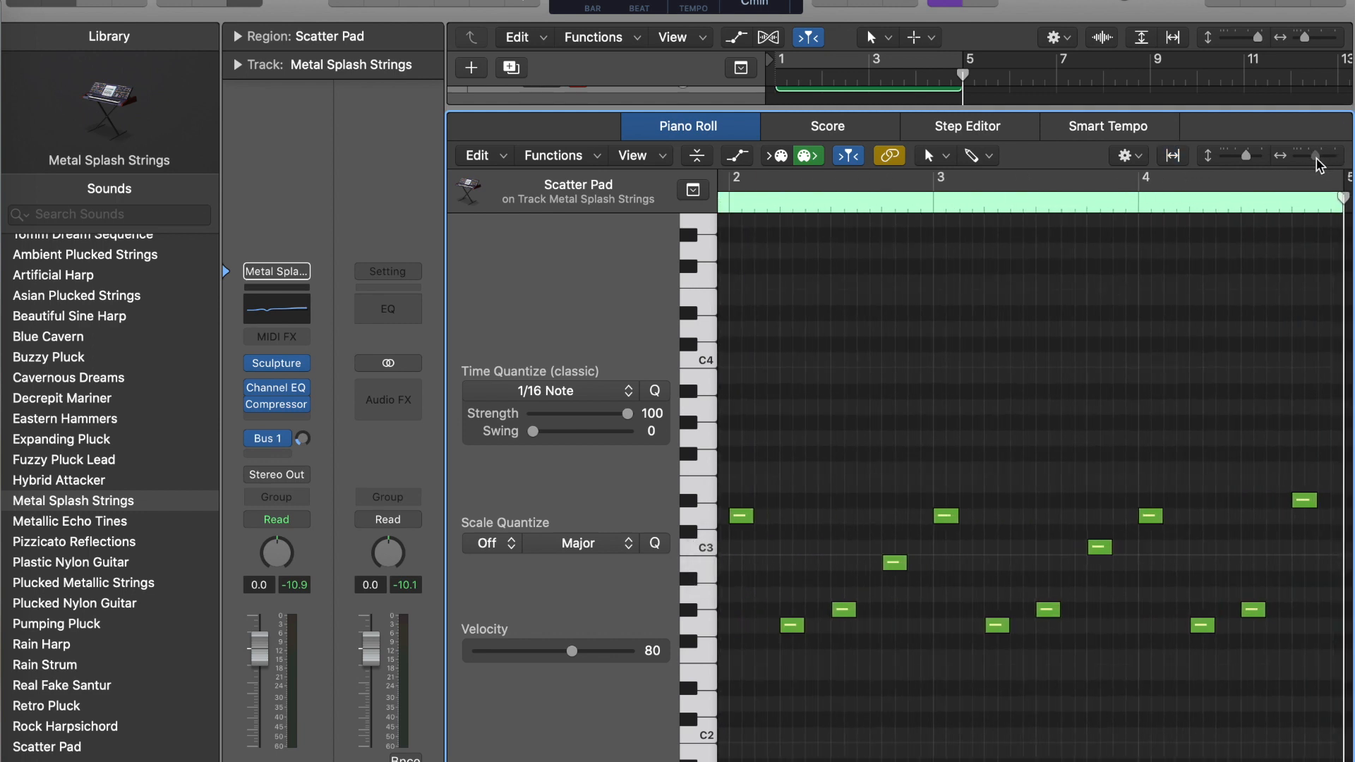
scroll(1121, 351, left, 5)
drag(1317, 157, 1320, 157)
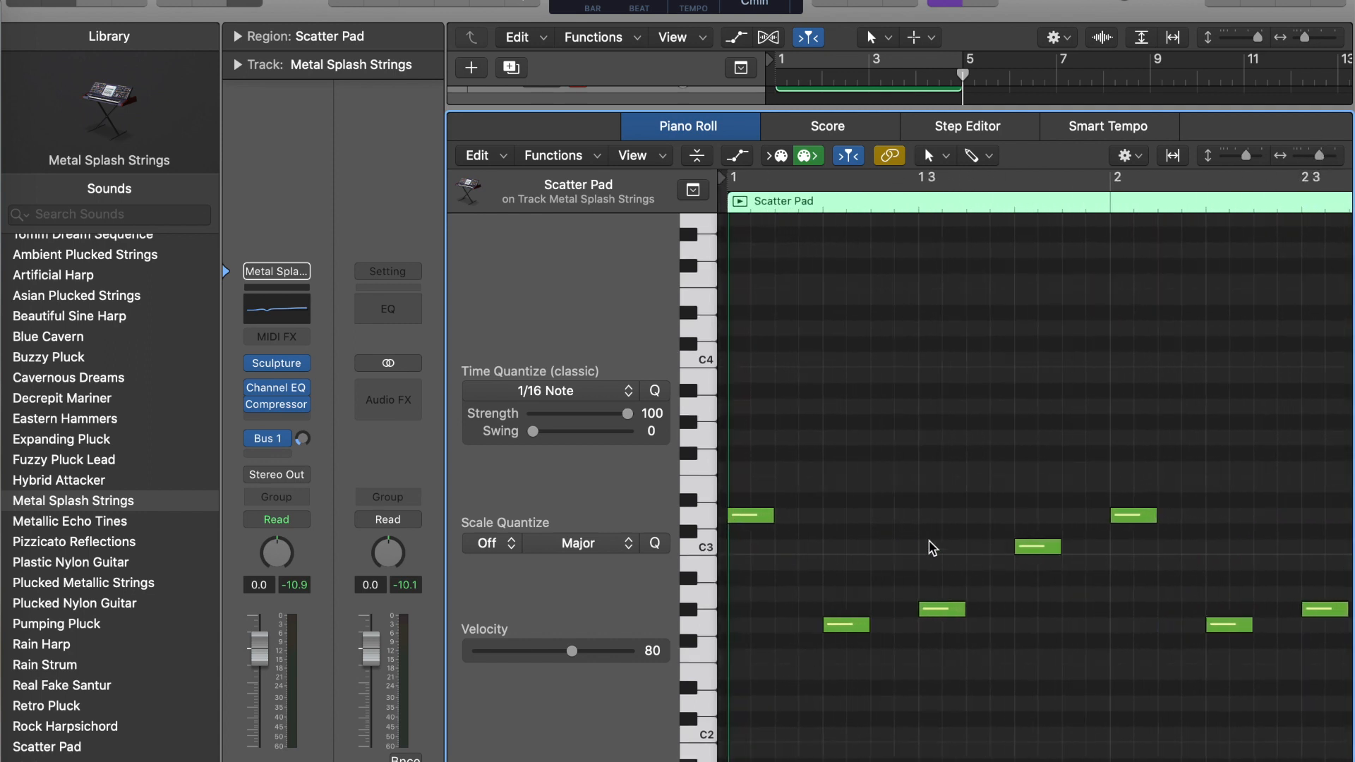
click(756, 514)
super+click(735, 624)
super+click(823, 554)
super+click(840, 506)
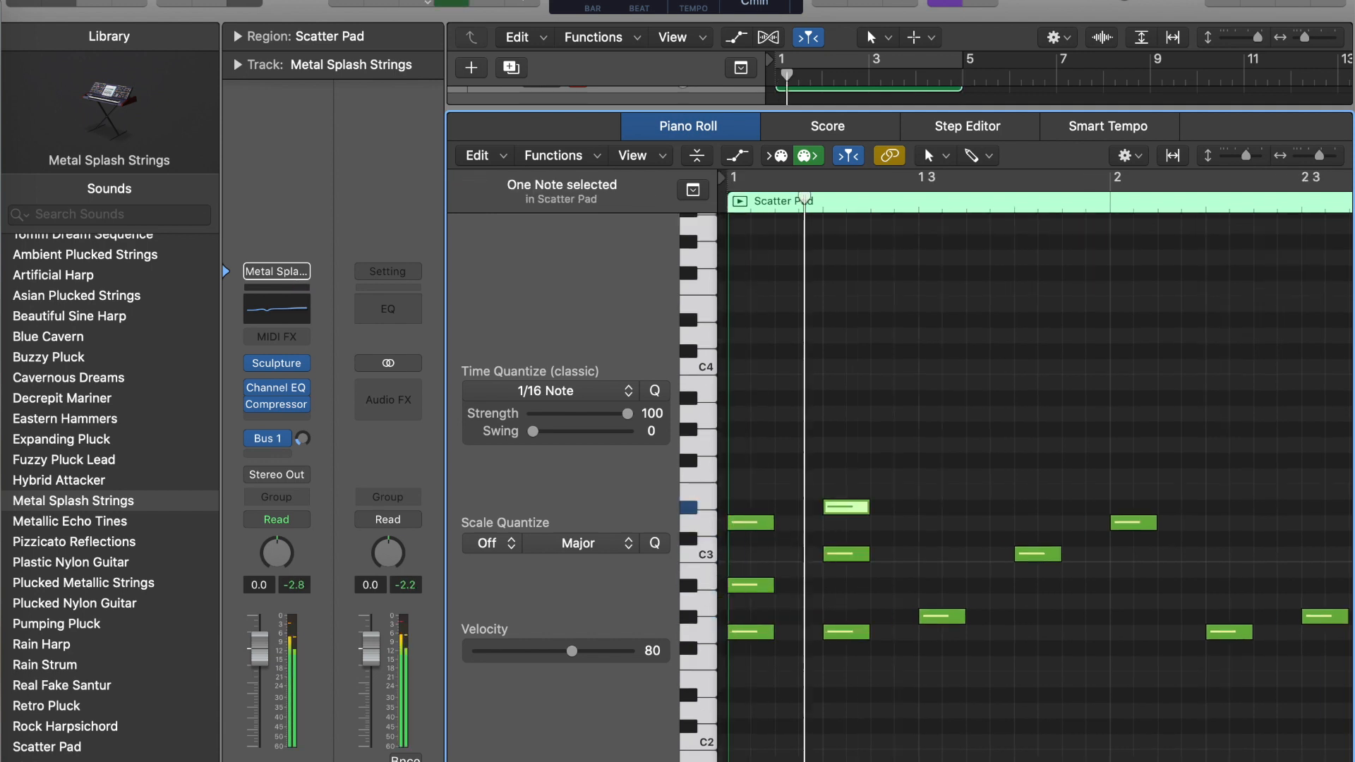
- Stack harmony notes on the melody from beat 3 of bar 1 through the end of the region
super+click(922, 552)
super+click(918, 503)
click(934, 612)
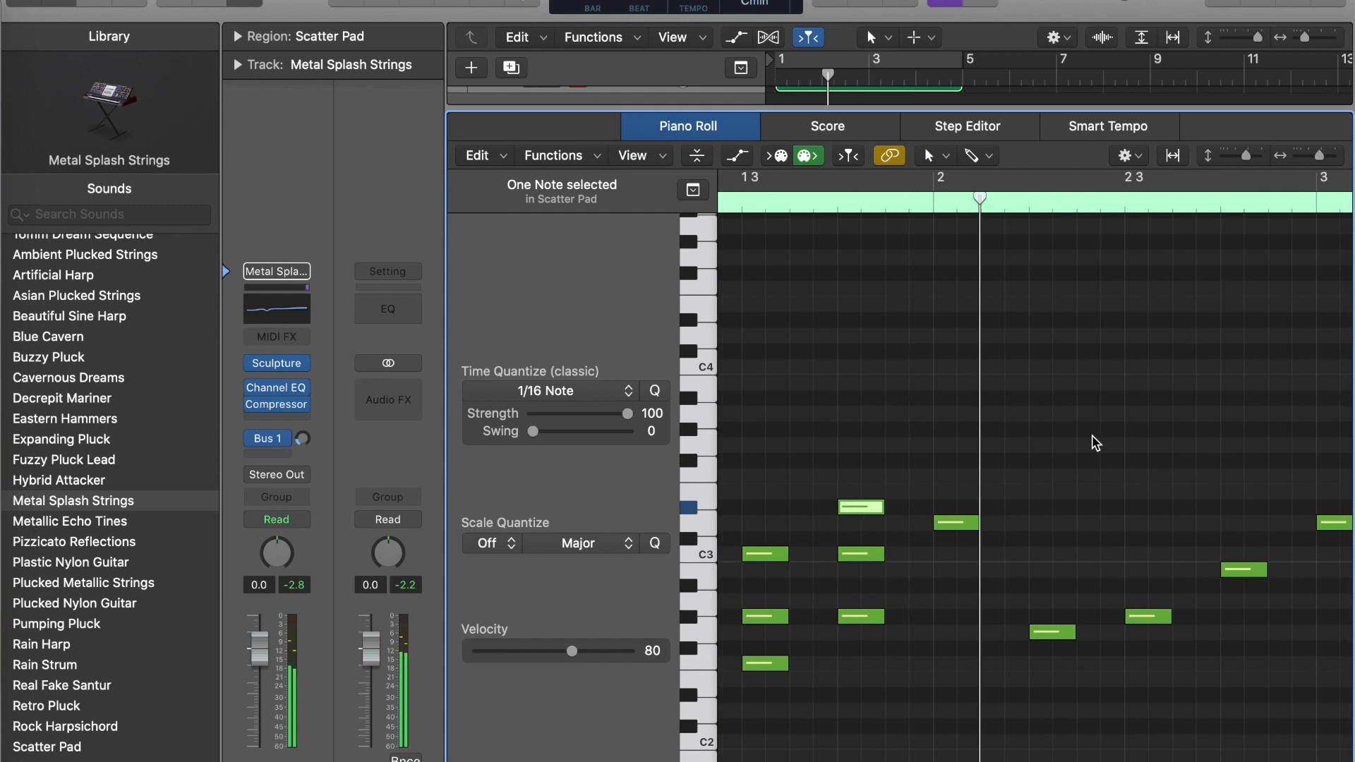
click(981, 643)
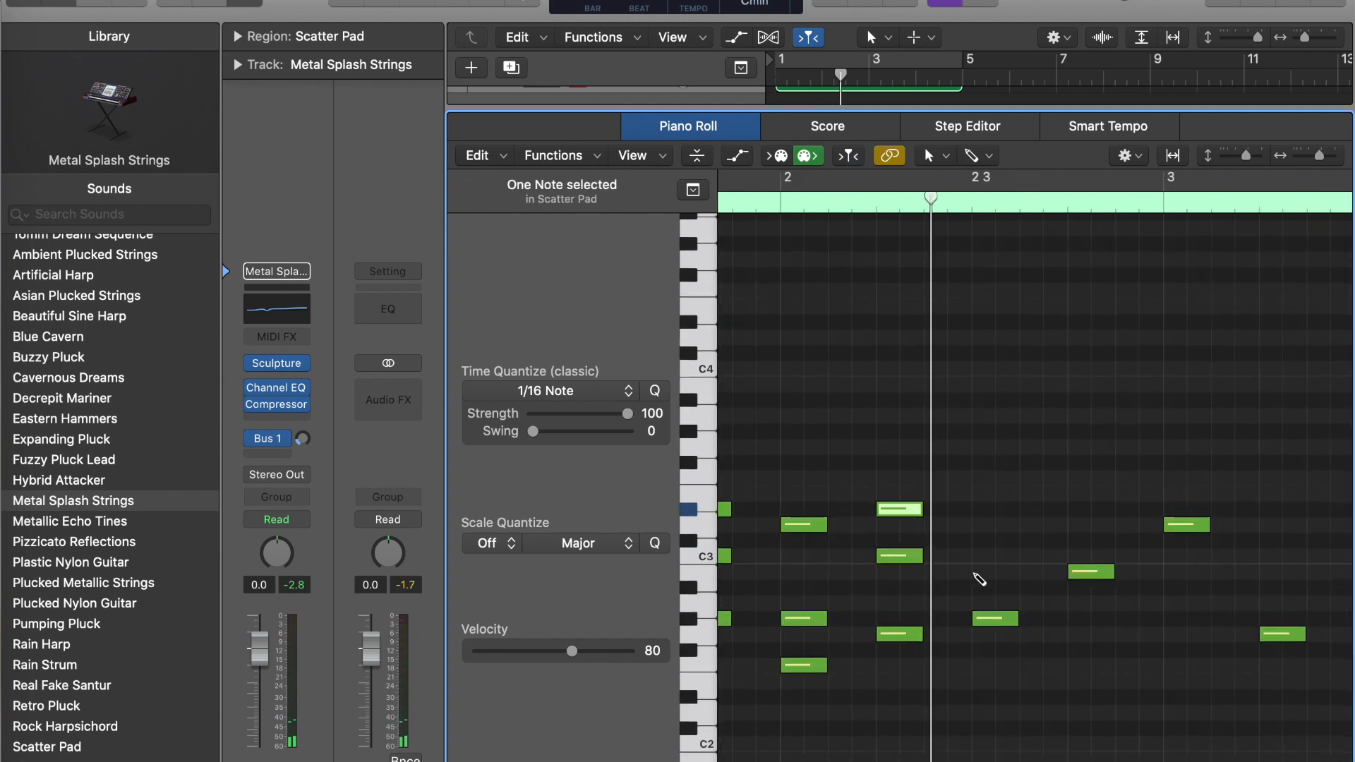
click(976, 573)
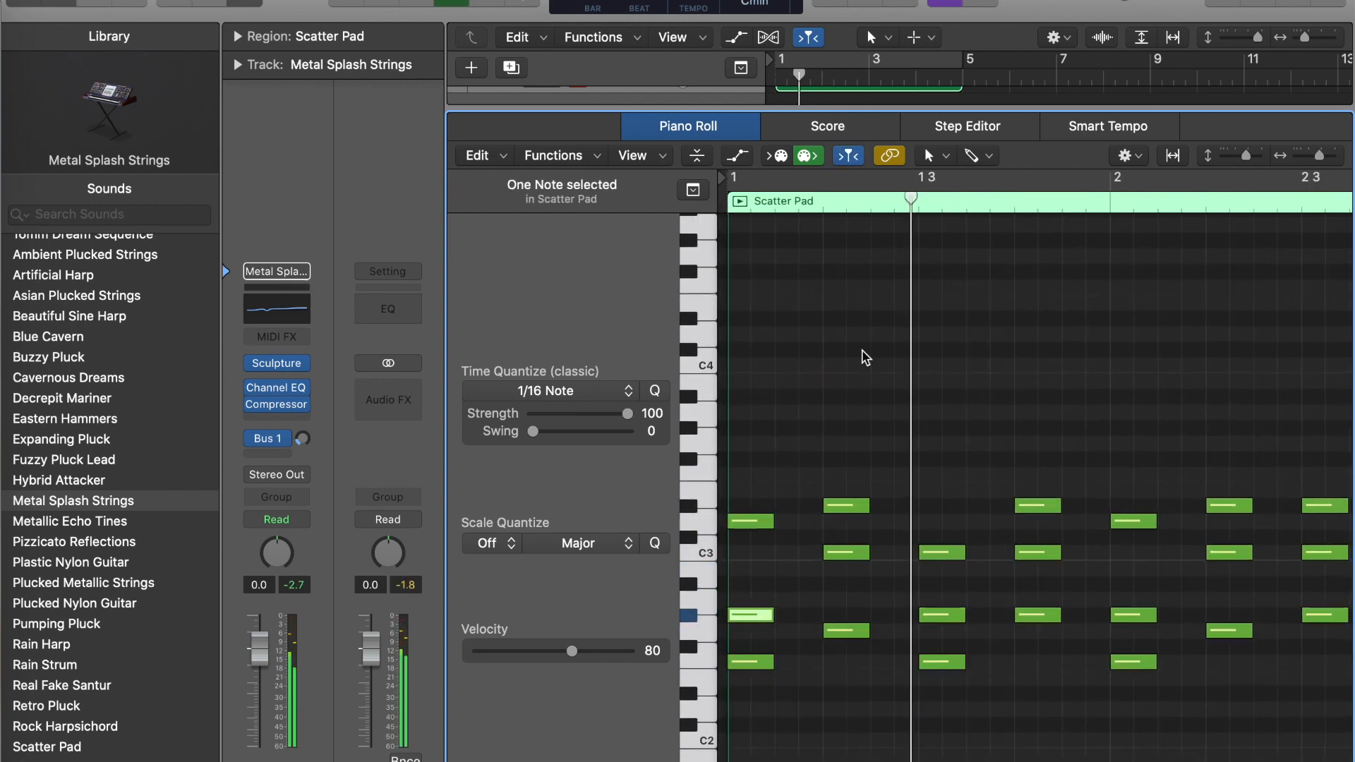
super+click(1000, 522)
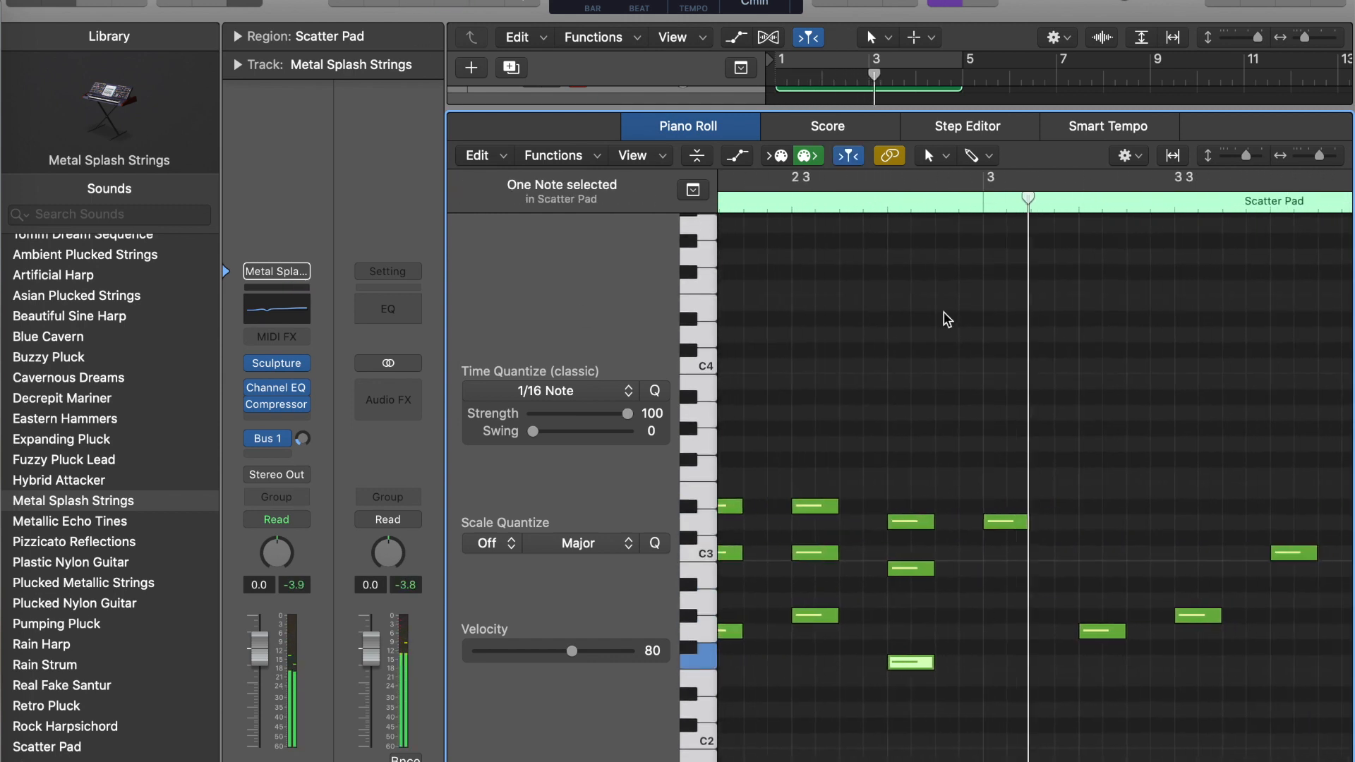
drag(1007, 506, 1205, 676)
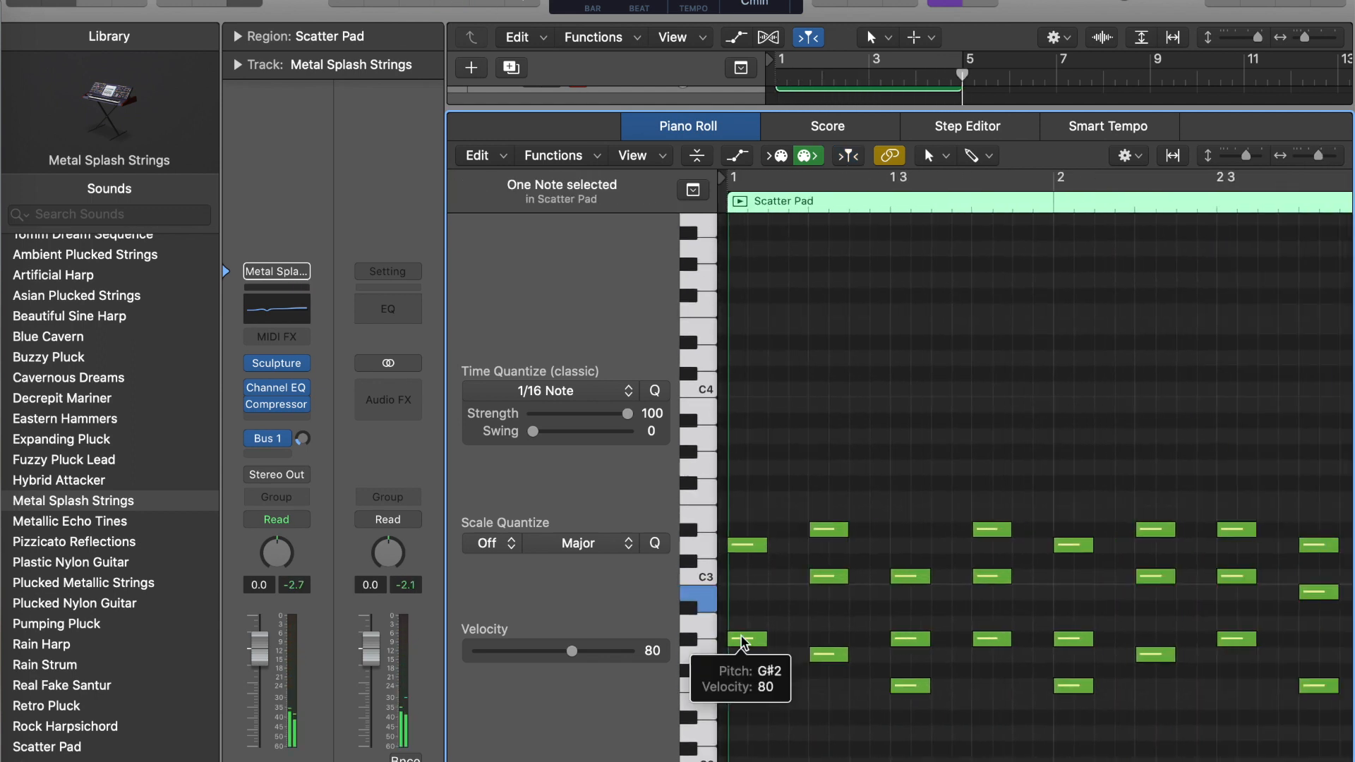
- Break the bar 1 chords into a staggered single-note run by shortening, moving and deleting notes
drag(847, 577, 827, 577)
alt+drag(812, 579, 833, 547)
key(space)
key(space)
drag(882, 621, 964, 685)
click(911, 576)
key(Delete)
drag(1002, 642, 1043, 645)
key(space)
key(space)
- Shorten the F2 and D3 notes at the start of bar 2 and stagger the chord's notes in time
scroll(880, 430, right, 4)
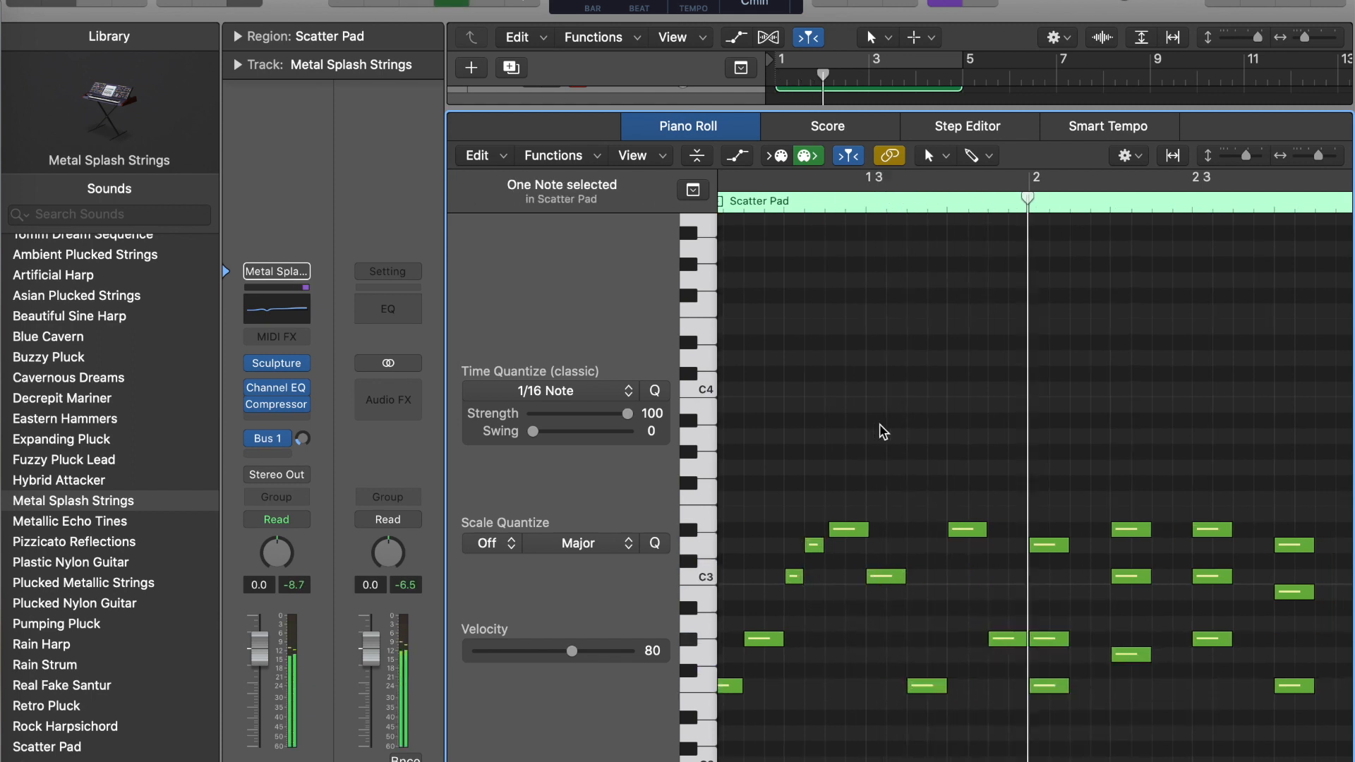
drag(979, 686, 959, 686)
drag(978, 545, 958, 544)
drag(971, 643, 1012, 643)
key(space)
drag(950, 545, 1028, 533)
key(space)
- Thin out the remaining bar 2 chords by deleting stacked notes and moving others later, and audition the result
scroll(766, 263, right, 2)
click(969, 577)
key(Delete)
click(1046, 534)
key(Delete)
drag(1034, 639, 1075, 640)
drag(1121, 546, 1163, 546)
click(1114, 684)
key(Delete)
key(space)
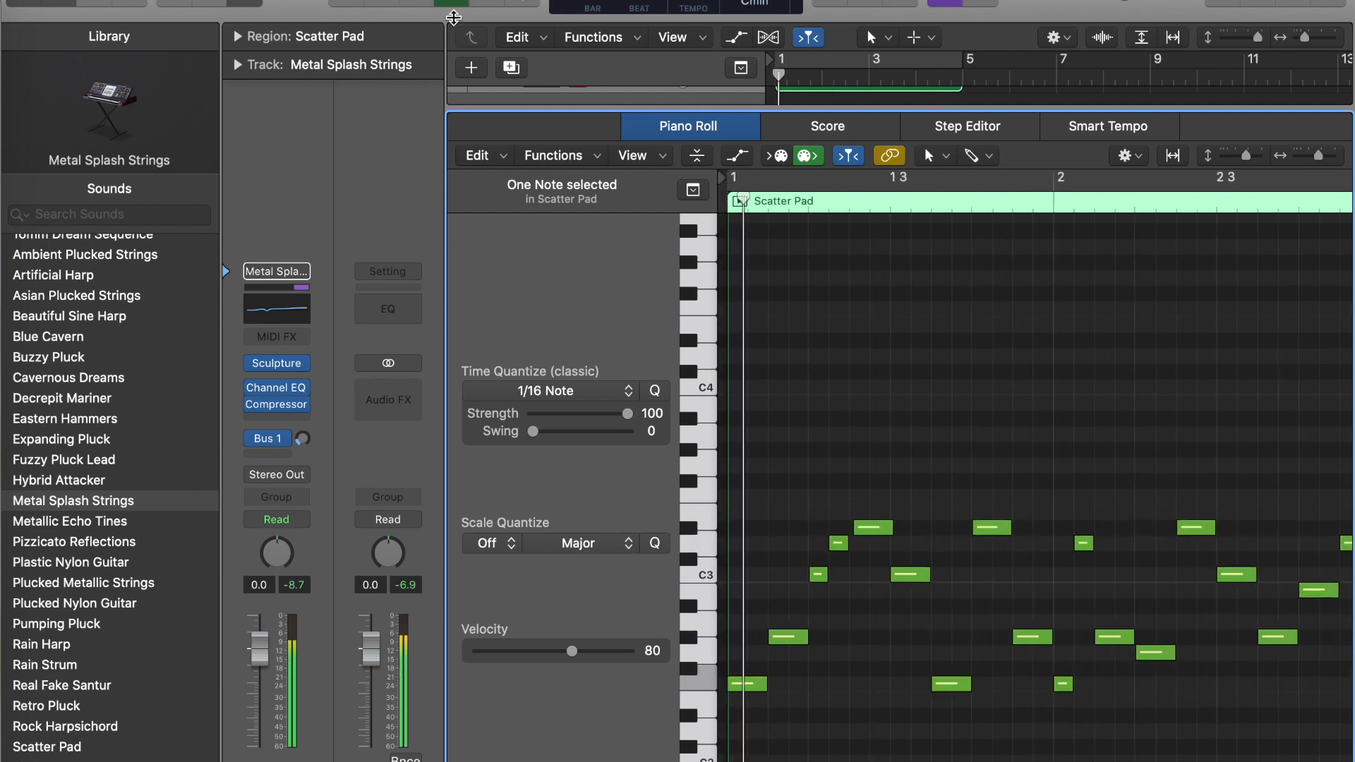
key(space)
- Rework the bar 3 chords into a single-note line by deleting stacked notes and rearranging the remaining ones
click(871, 546)
key(Delete)
scroll(874, 640, left, 5)
scroll(877, 647, right, 4)
super+click(989, 640)
super+click(1084, 593)
key(space)
key(space)
scroll(1086, 393, right, 3)
click(1027, 531)
key(Delete)
super+click(975, 594)
super+click(992, 661)
- Rework the bar 4 chords into a staggered line by deleting stacked notes and shifting the G#2 note later
scroll(988, 657, right, 4)
click(974, 578)
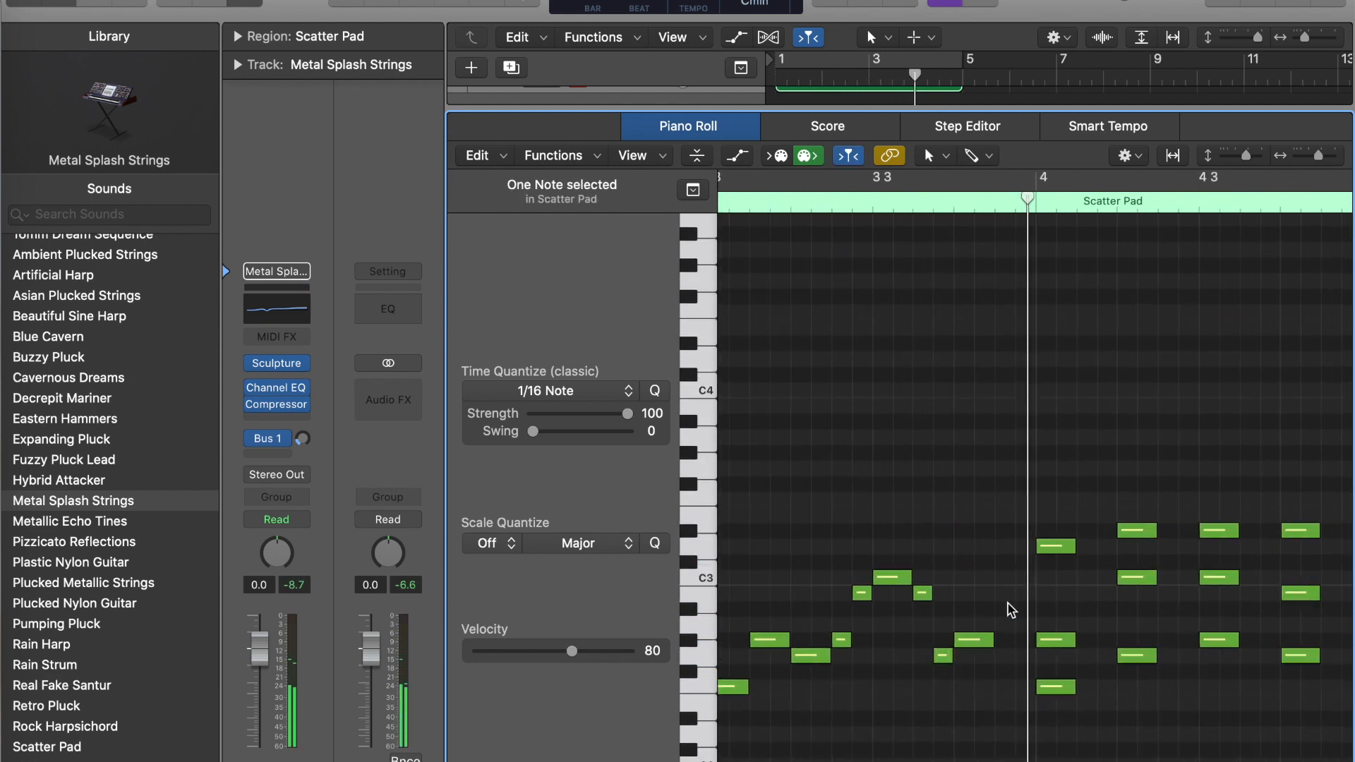
key(Delete)
drag(983, 639, 1024, 639)
click(997, 685)
key(Delete)
drag(1116, 573, 1158, 573)
key(Delete)
click(1199, 651)
key(Delete)
scroll(993, 614, left, 5)
scroll(992, 614, right, 6)
super+click(1166, 650)
- Enable cycling over bars 1 to 4, solo the Metal Splash Strings part and play it from the start
click(523, 3)
key(space)
key(c)
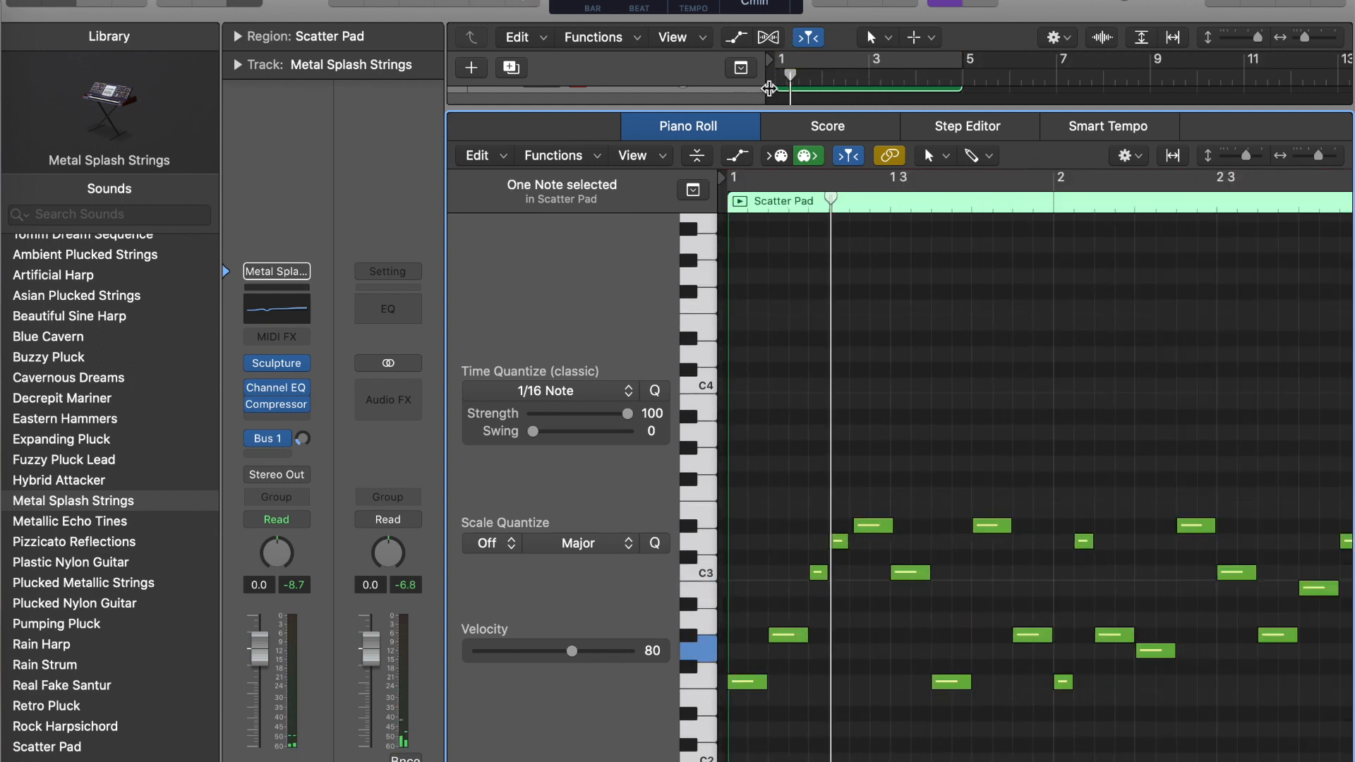
click(798, 88)
key(c)
key(space)
key(Return)
key(s)
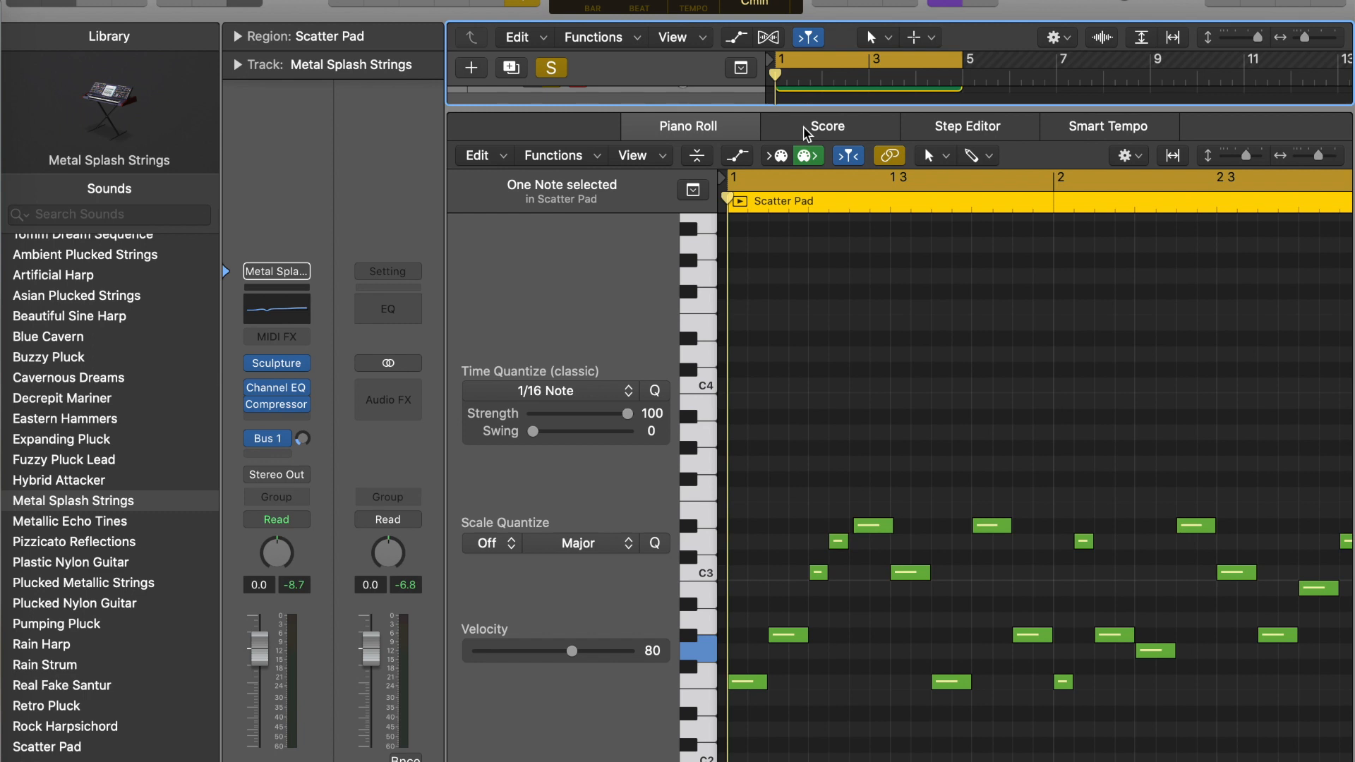
key(space)
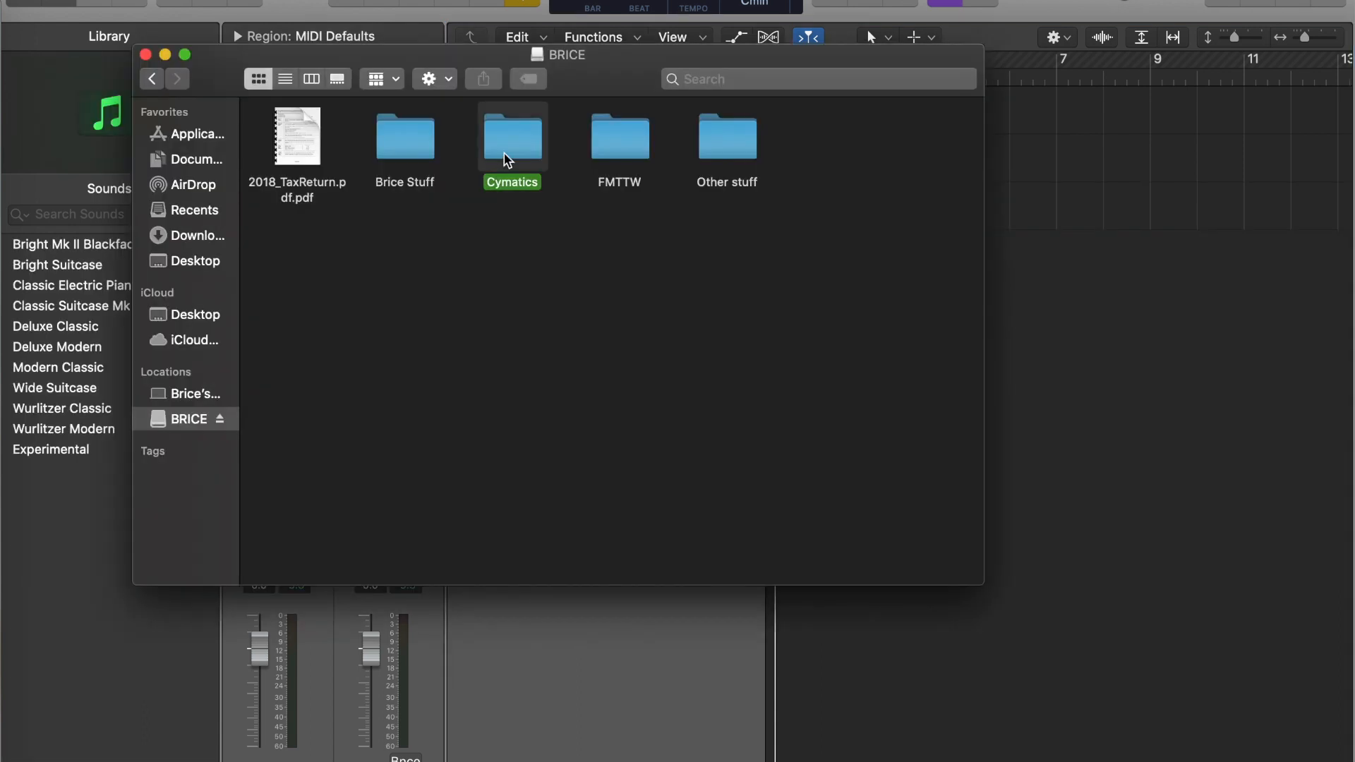
- Close the Cymatics sample folder and audition the Inst 3 pattern
double_click(507, 141)
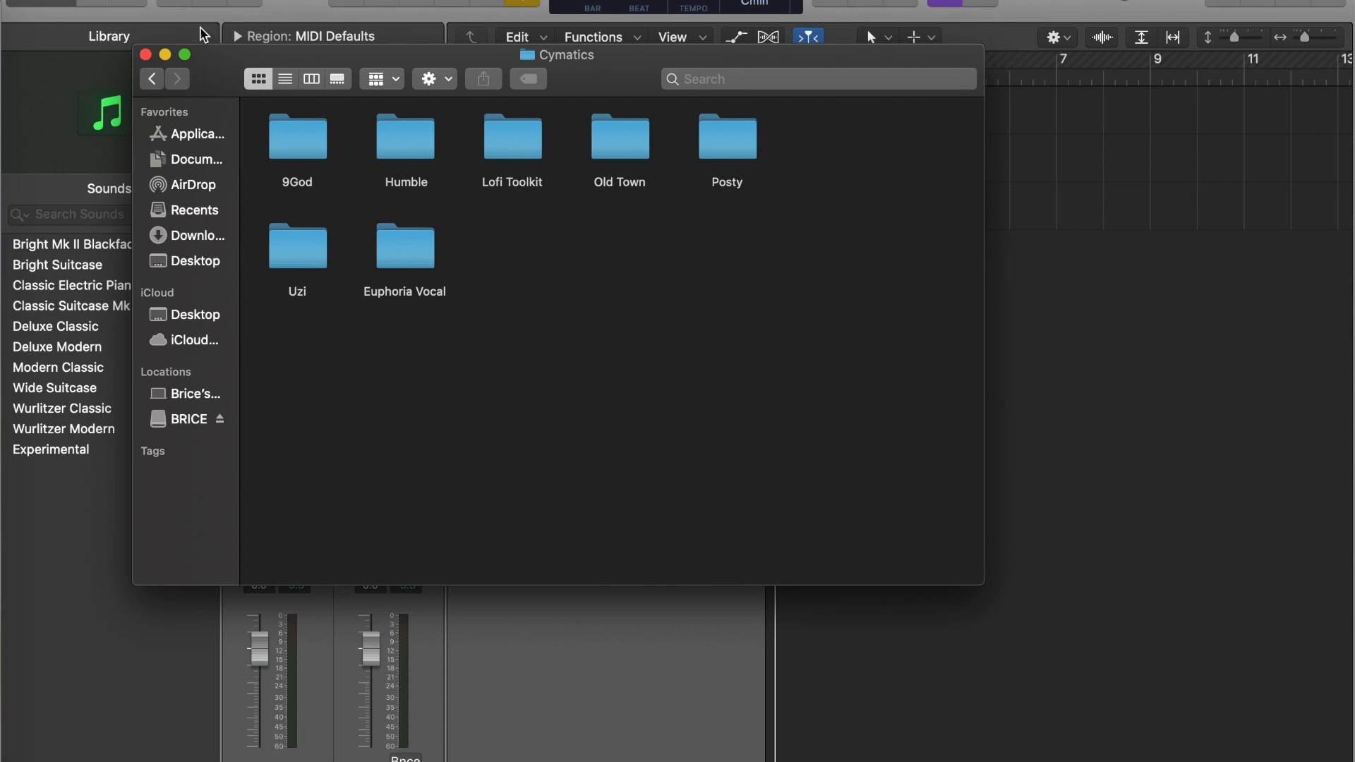
click(146, 54)
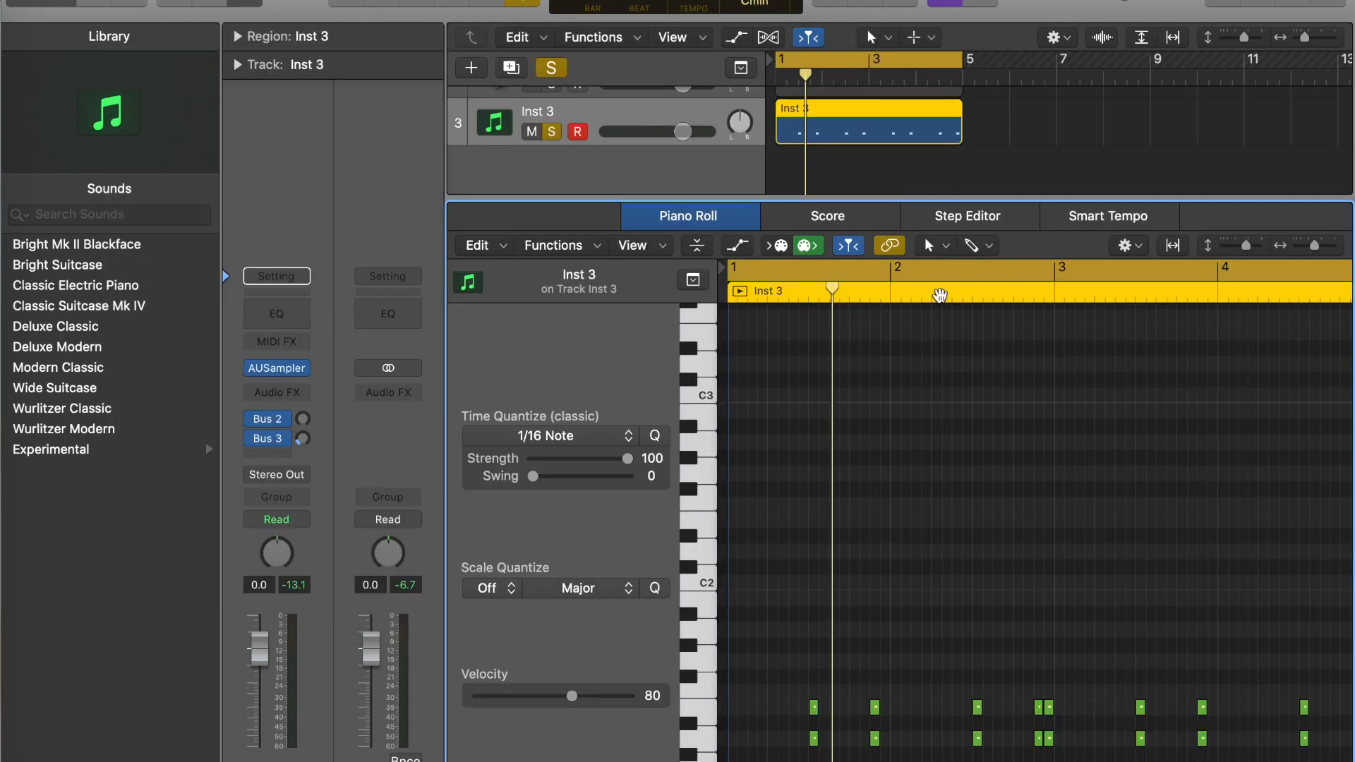
scroll(929, 404, down, 3)
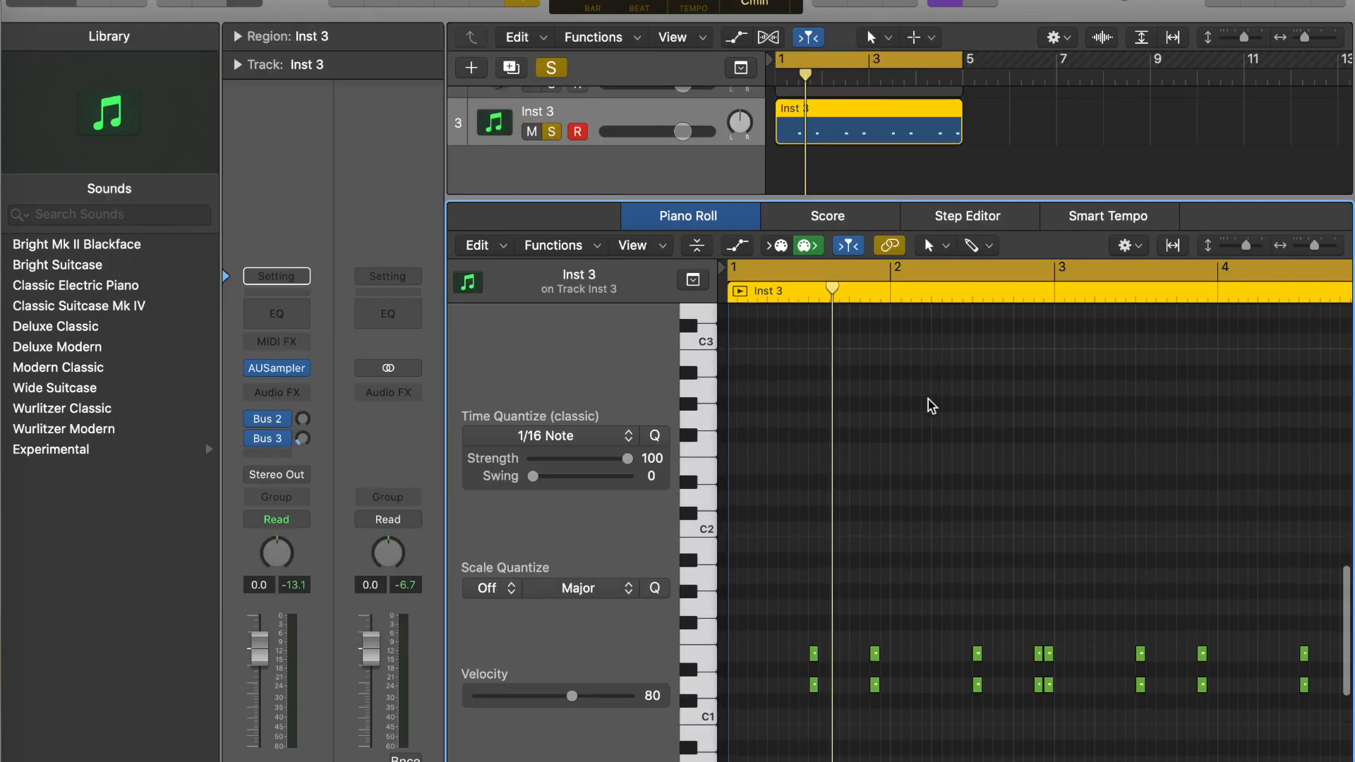
key(space)
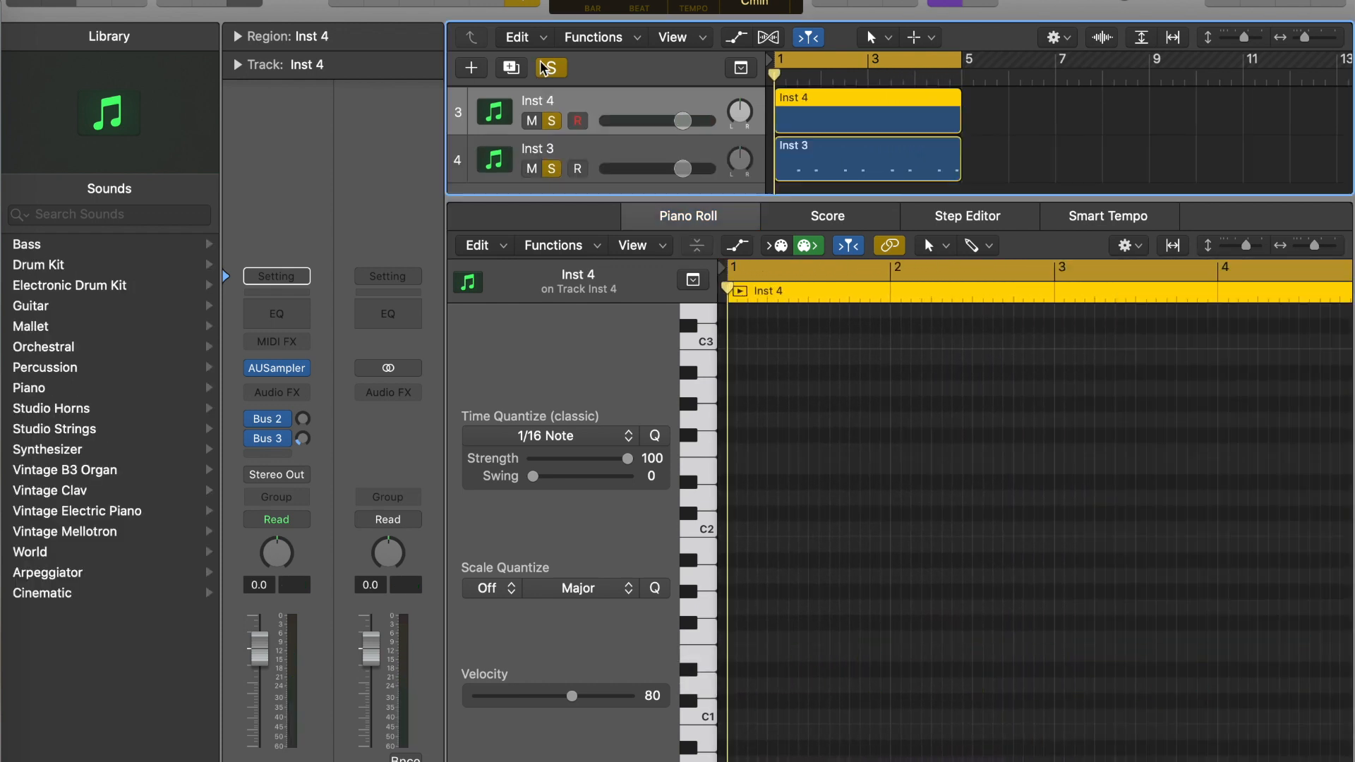
- Turn off the track solo and play back the Inst 4 pattern from the beginning
click(550, 68)
scroll(821, 646, up, 3)
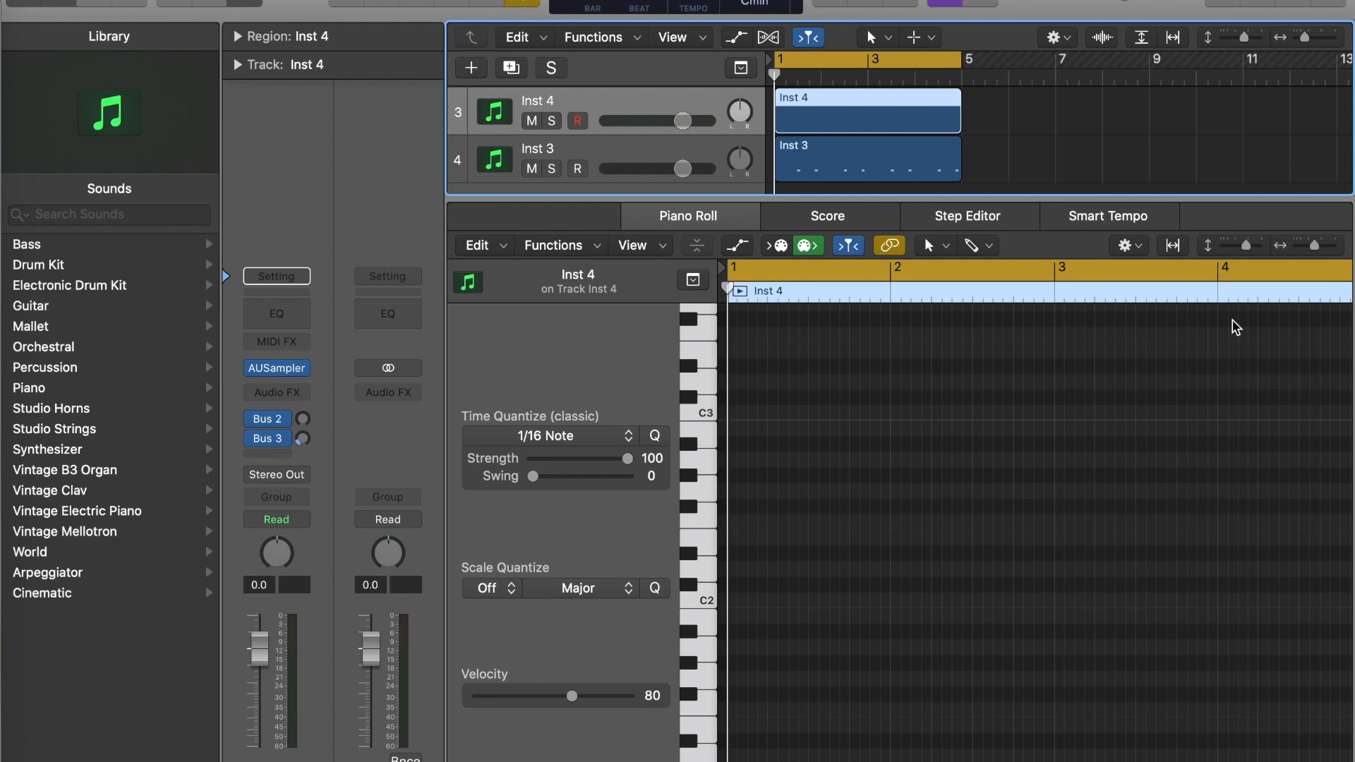
click(1315, 251)
drag(1315, 253, 1319, 253)
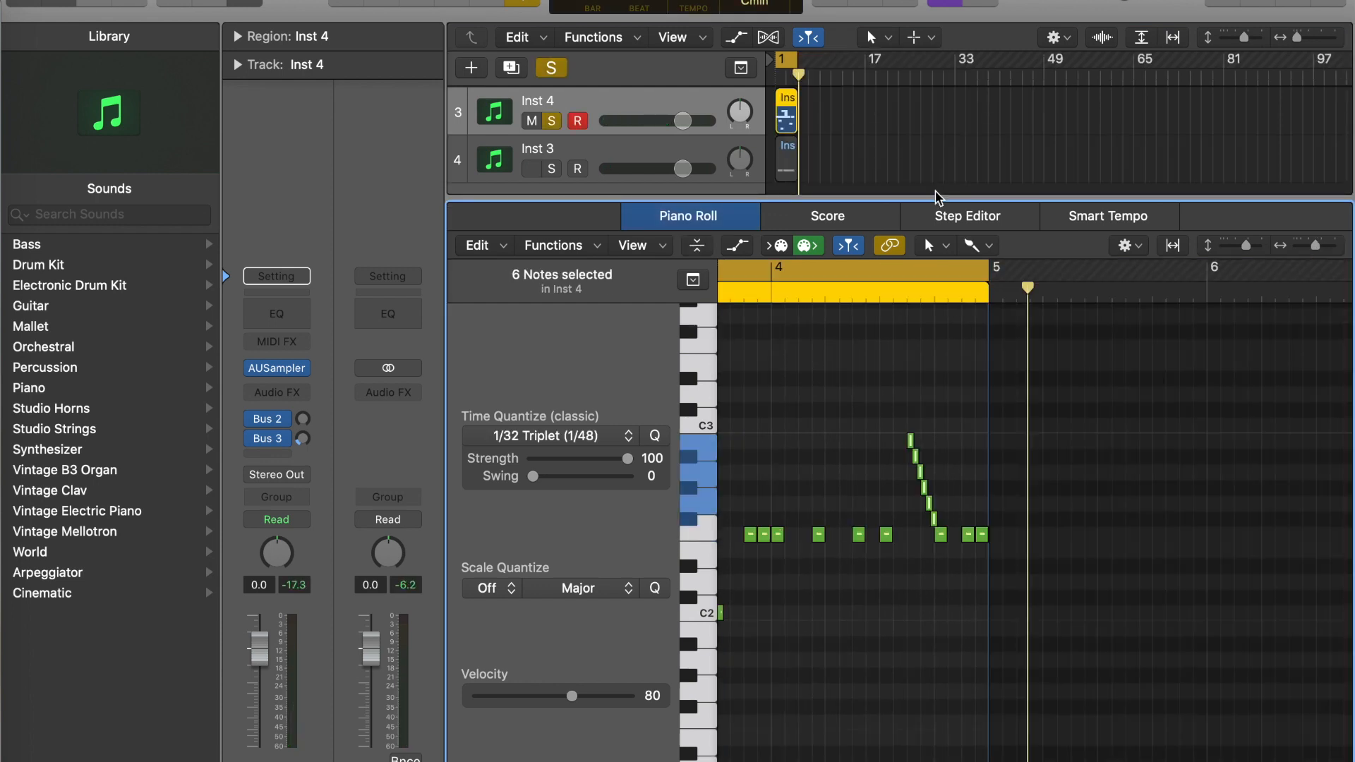
key(Return)
key(space)
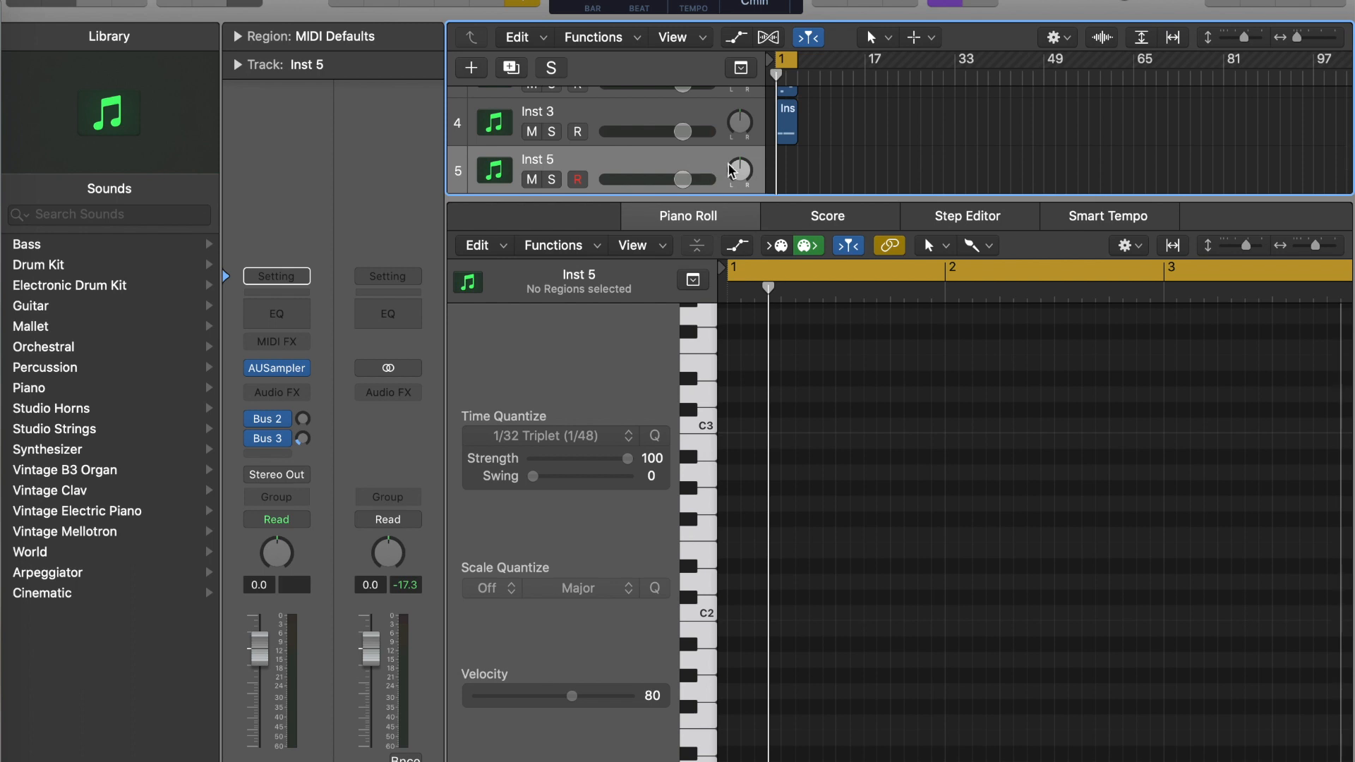
- Create an empty four-bar region on the Inst 5 track and solo that track
double_click(779, 171)
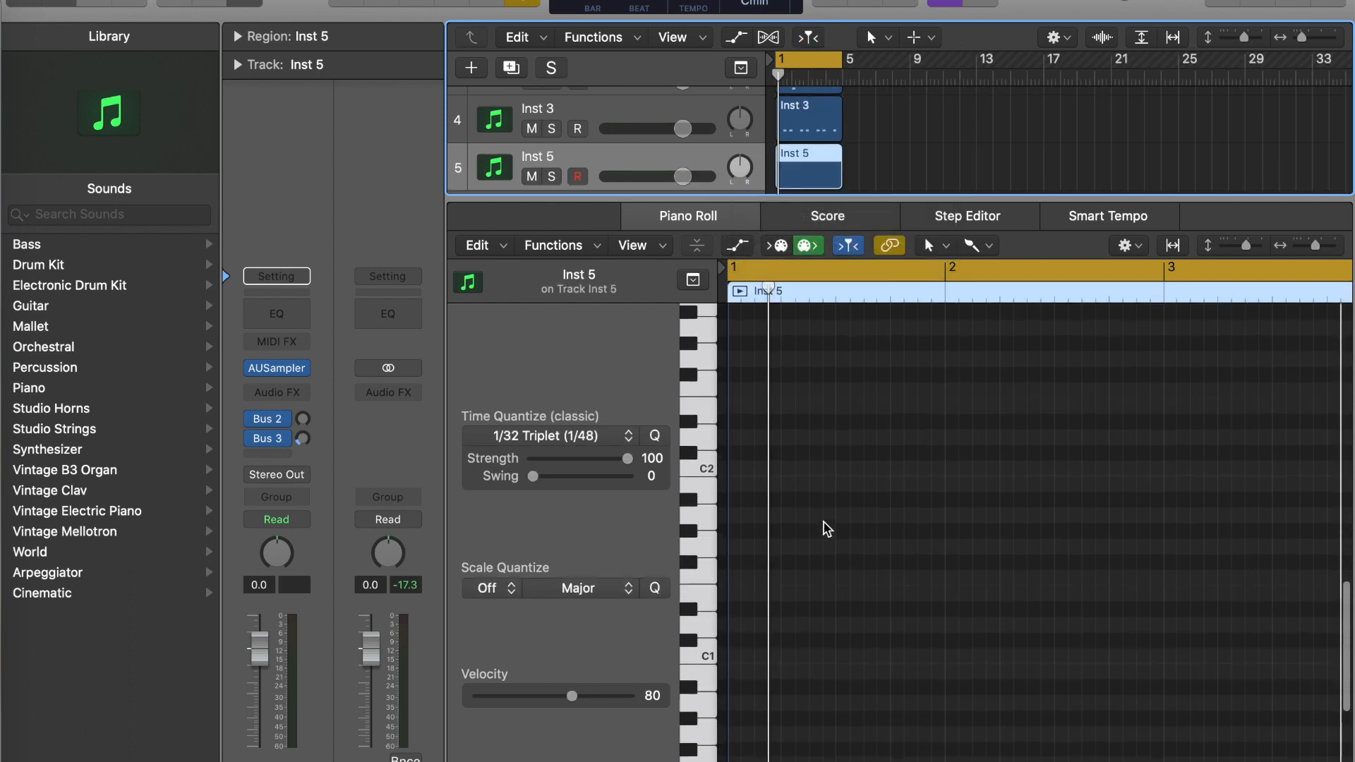
scroll(823, 522, down, 1)
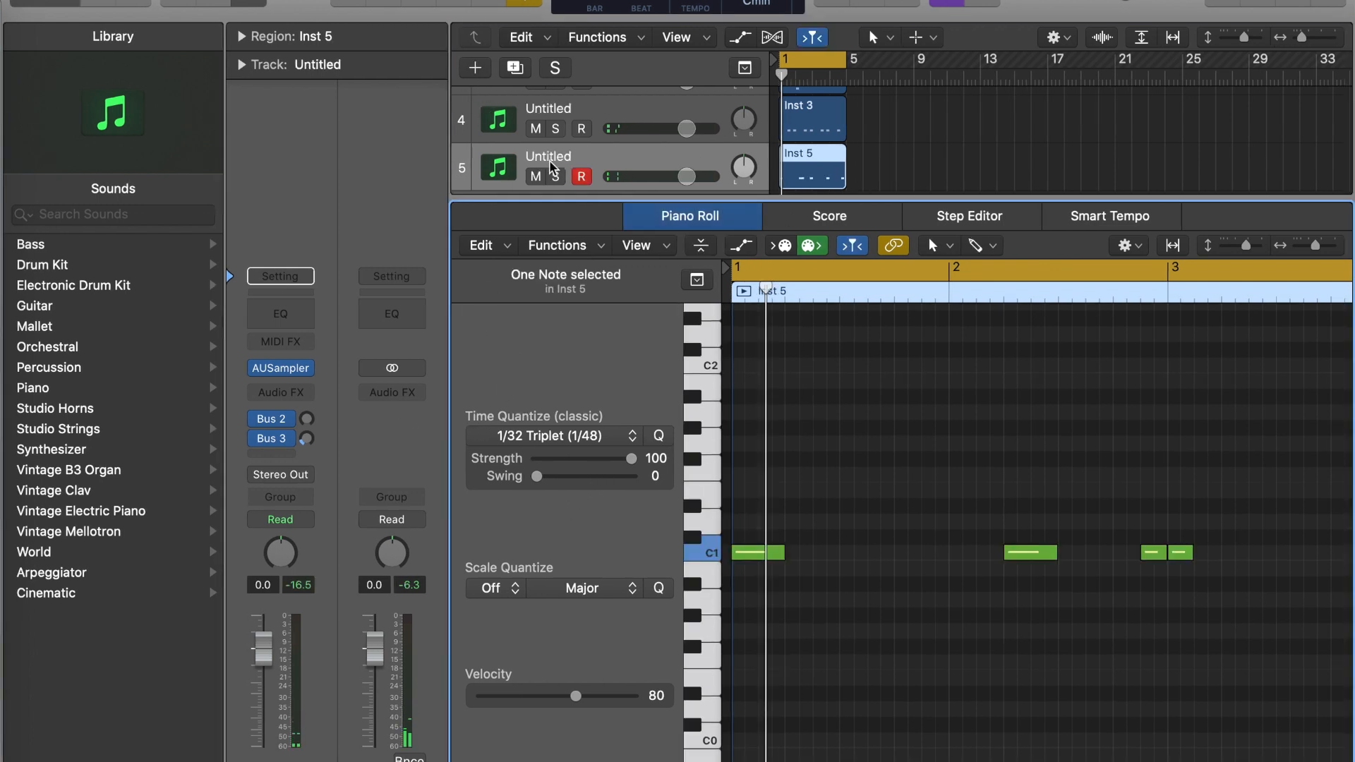
click(555, 176)
click(423, 4)
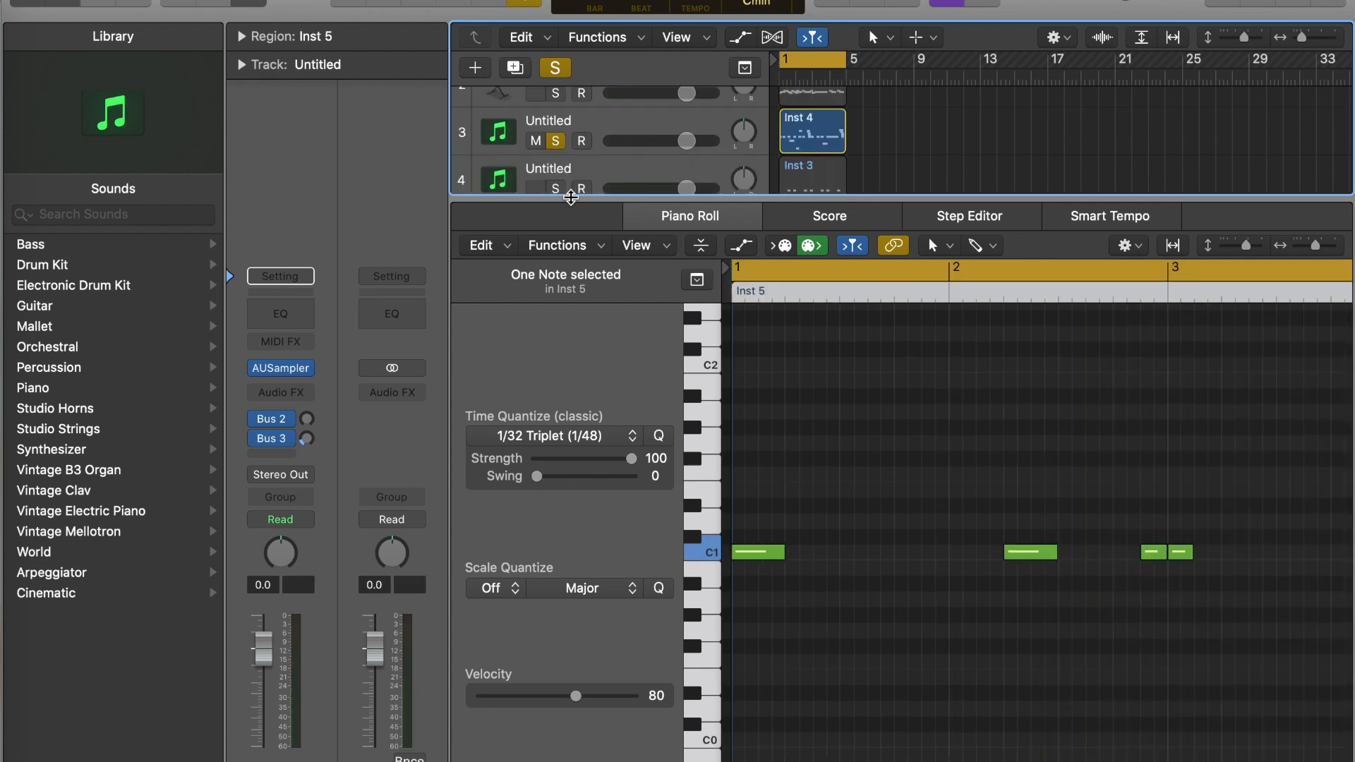
- Close the Piano Roll, solo the three sampler tracks and play them together
drag(567, 198, 588, 656)
click(555, 263)
click(555, 311)
key(space)
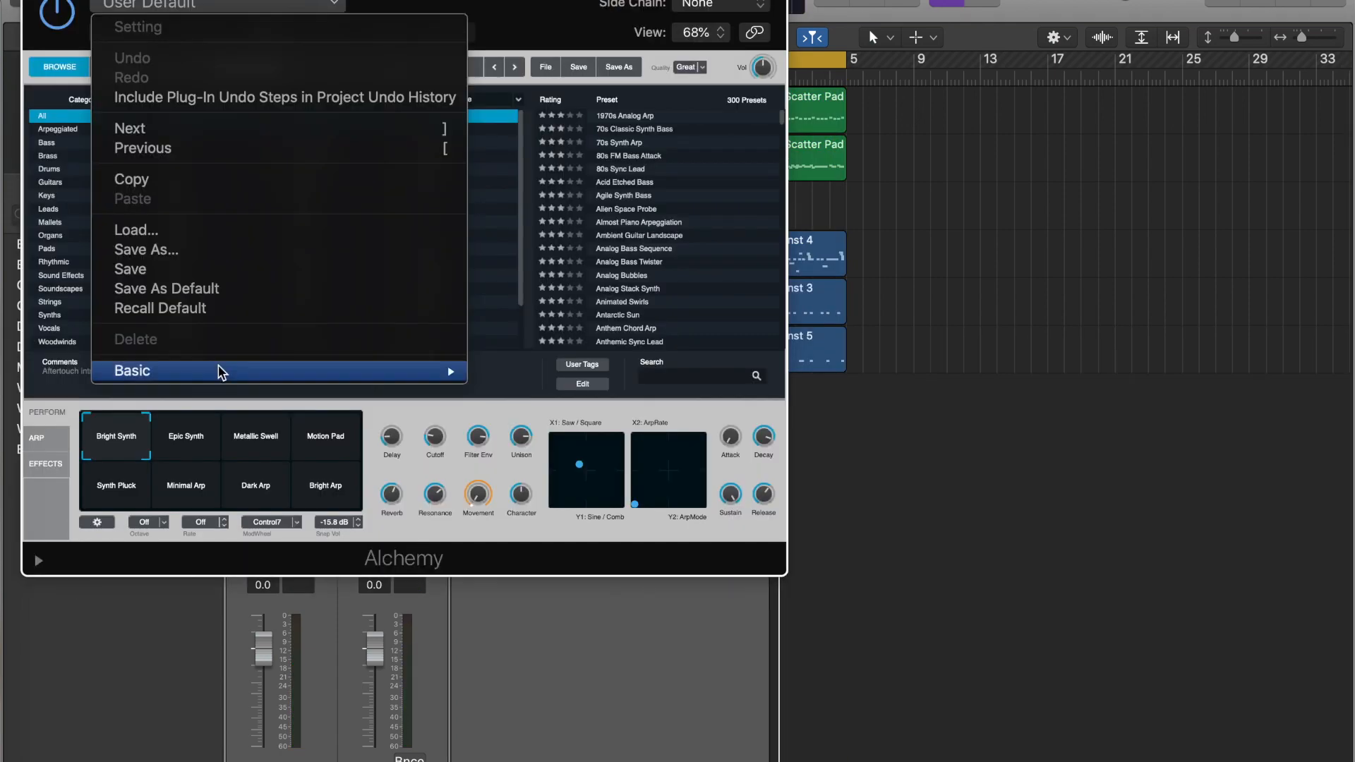
- Load the Deep Sub Bass preset from Alchemy's basic bass settings
mouse_move(222, 372)
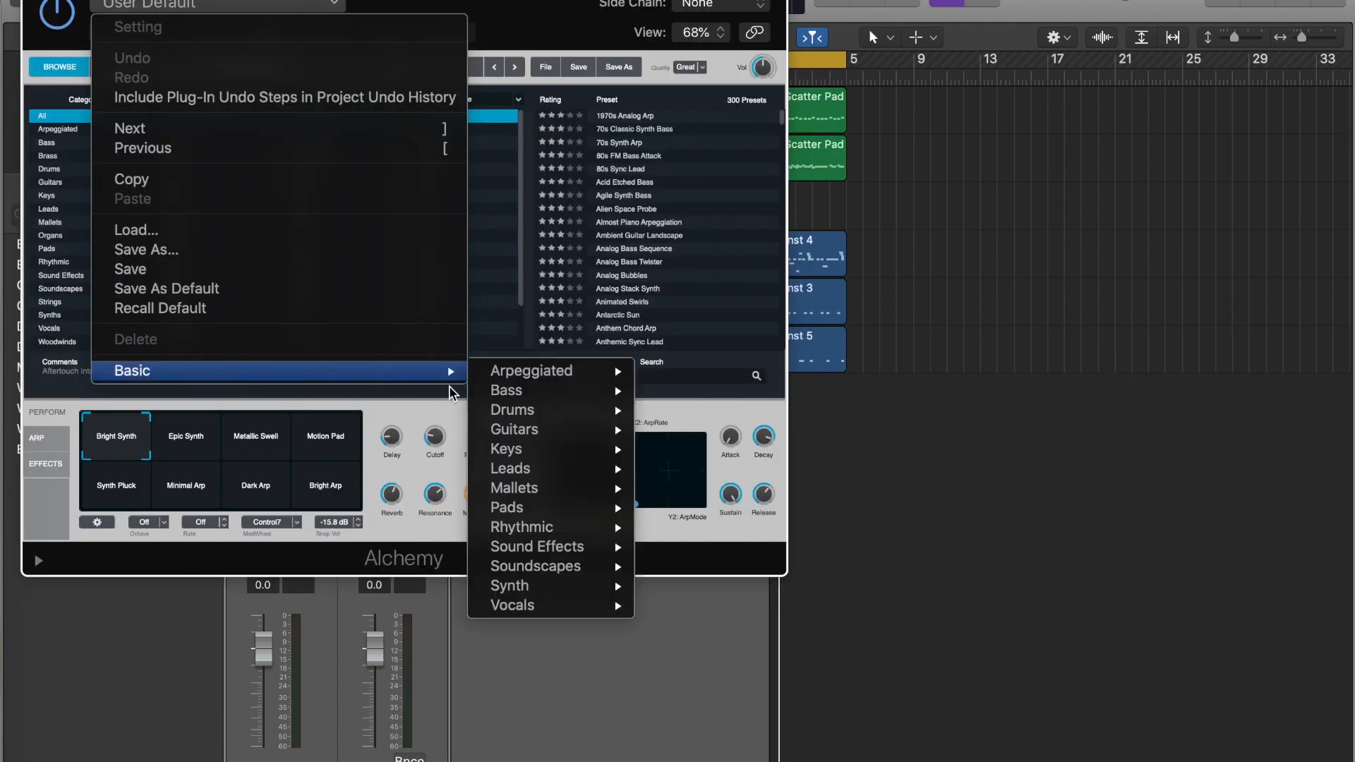
mouse_move(495, 396)
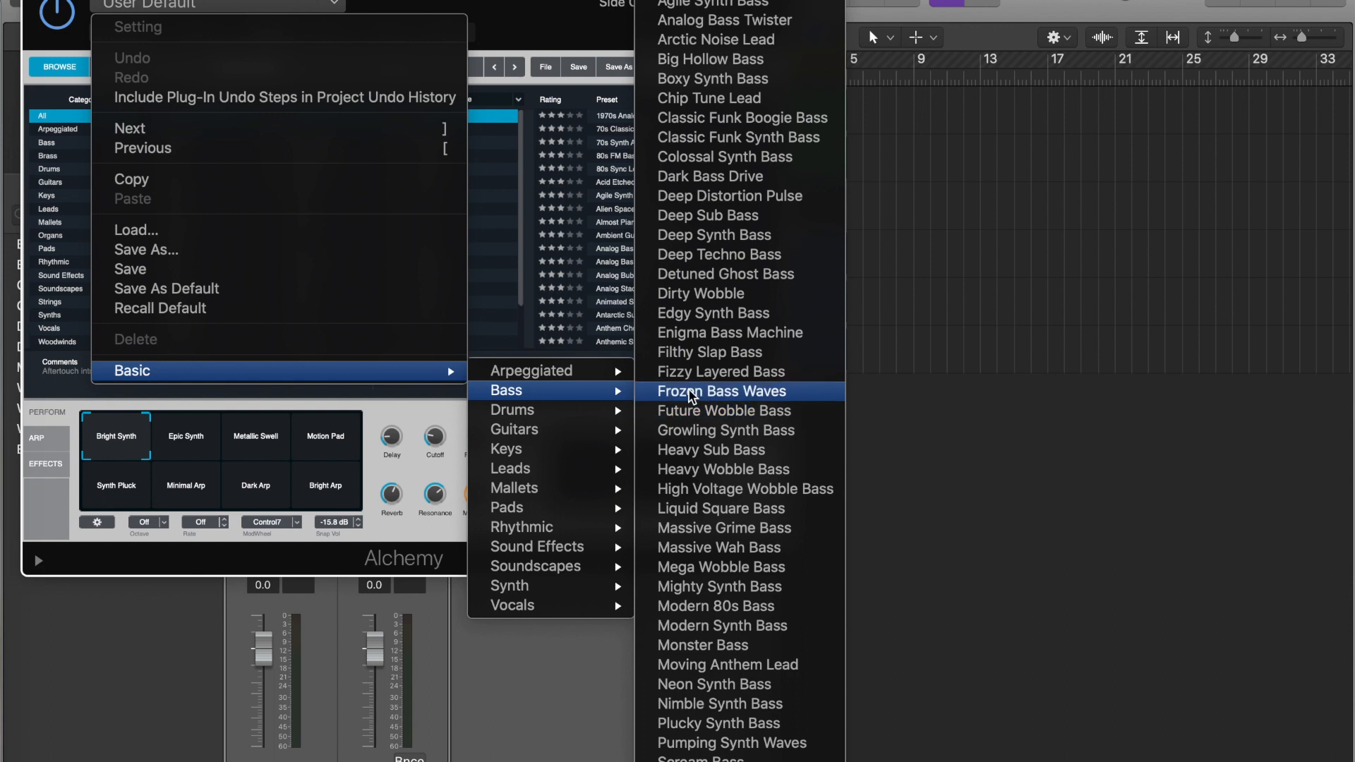
click(776, 223)
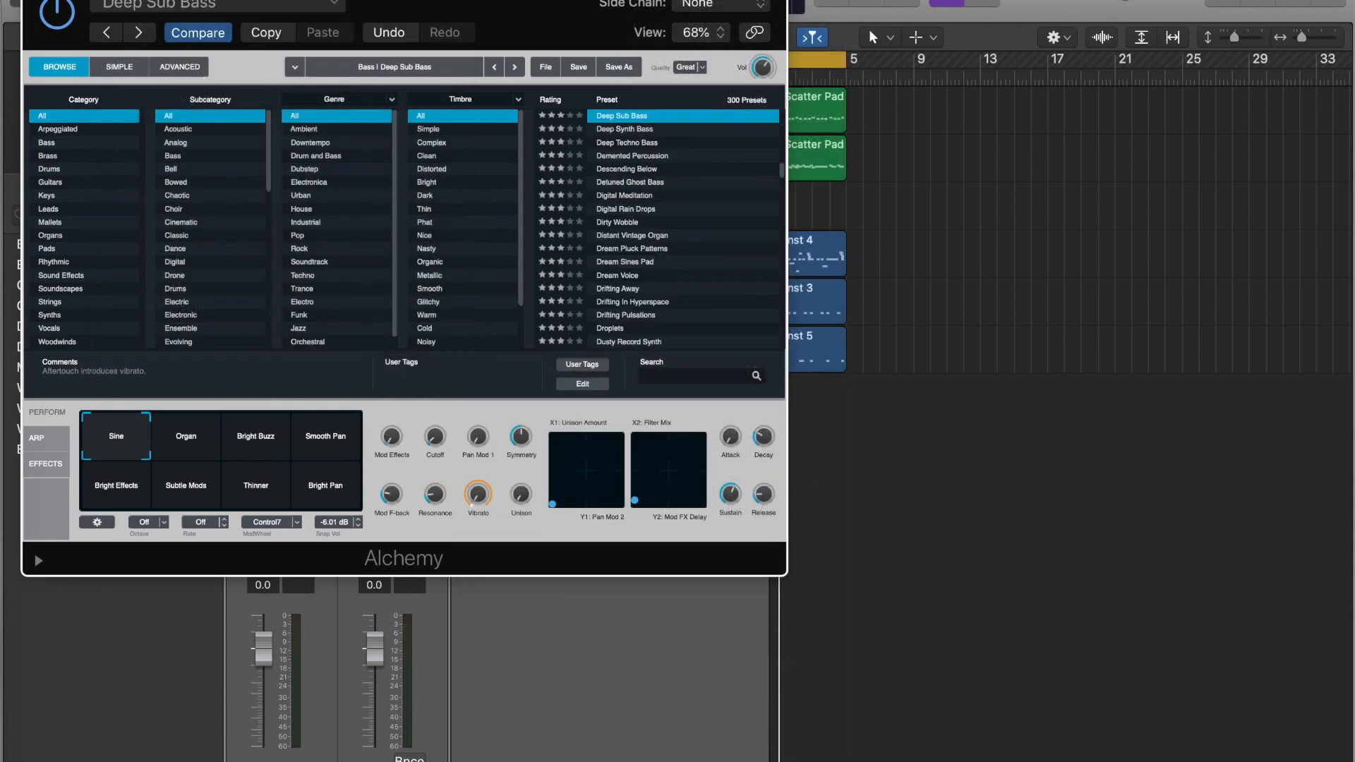
- Close Alchemy, copy the Inst 5 region onto the Deep Sub Bass track and open the copy in the Piano Roll
click(35, 0)
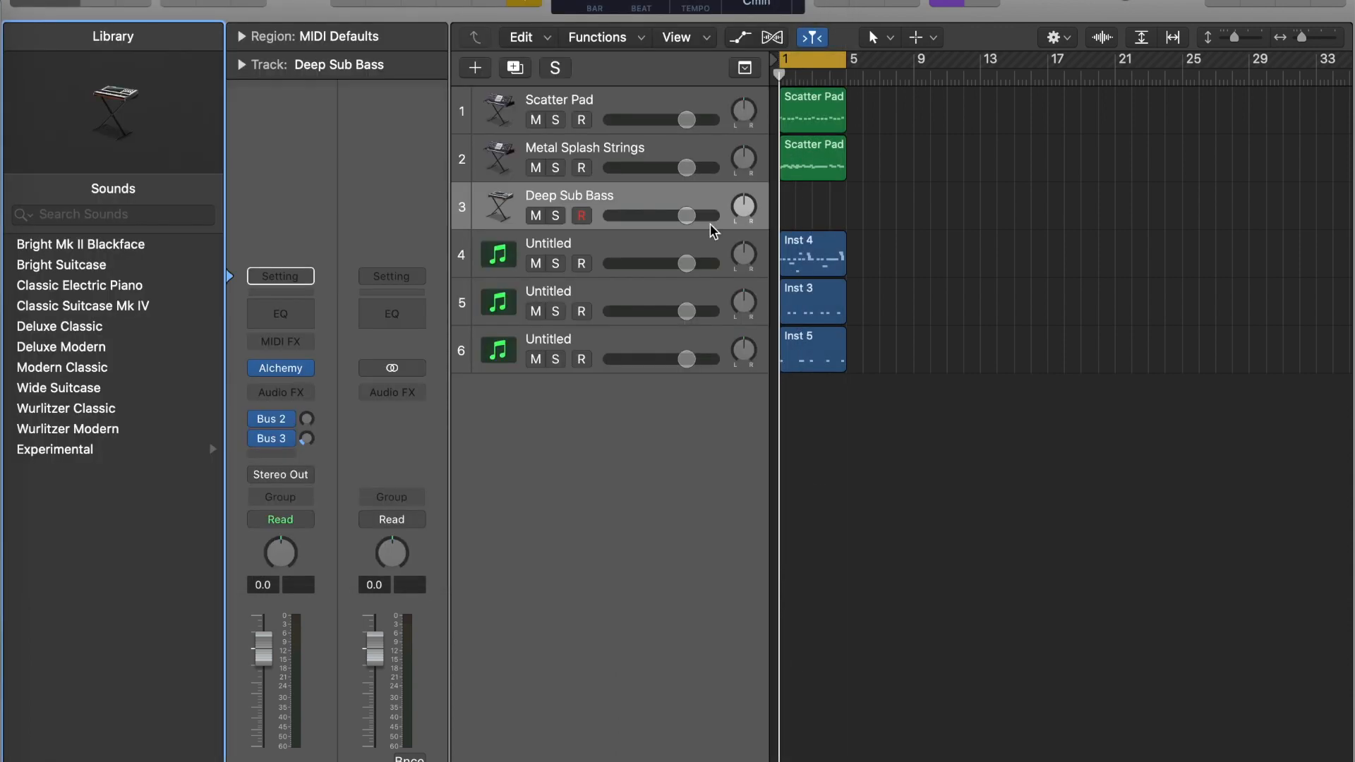
click(822, 364)
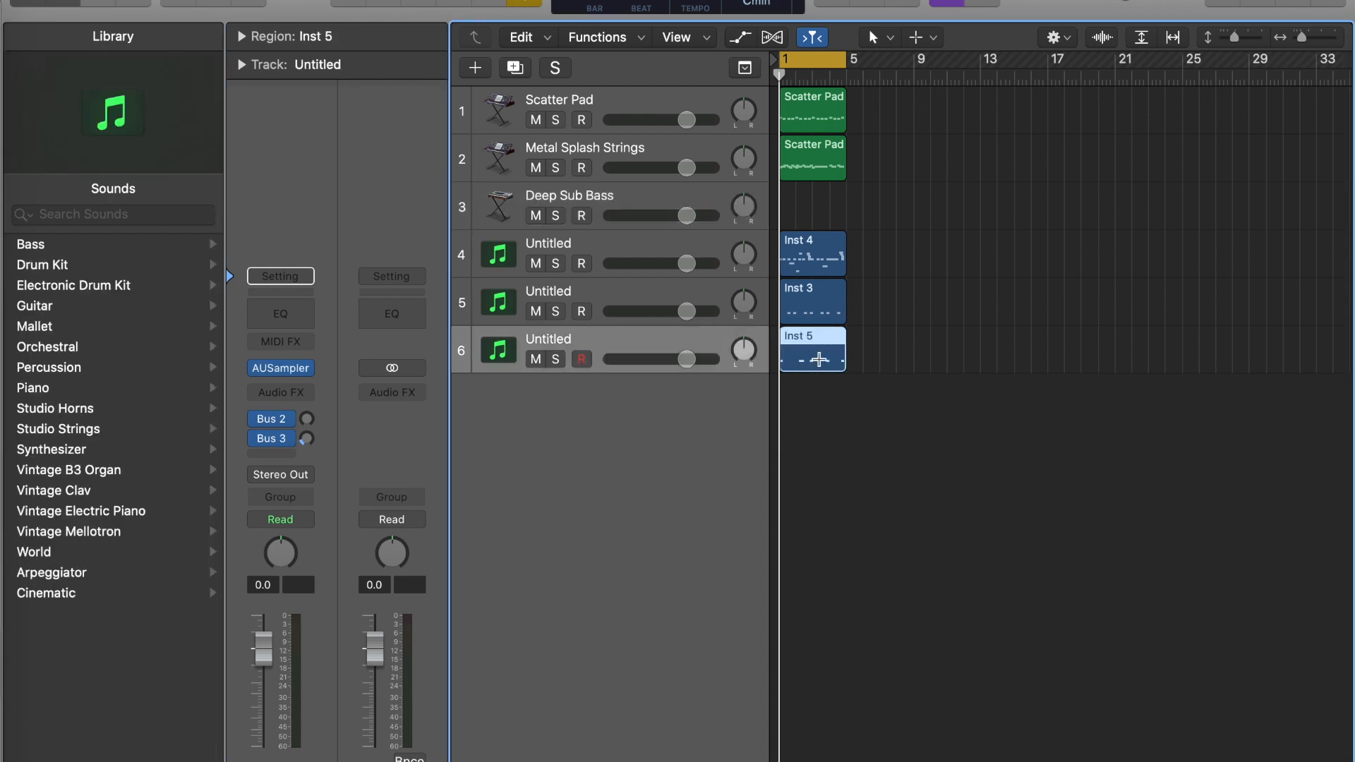
click(704, 209)
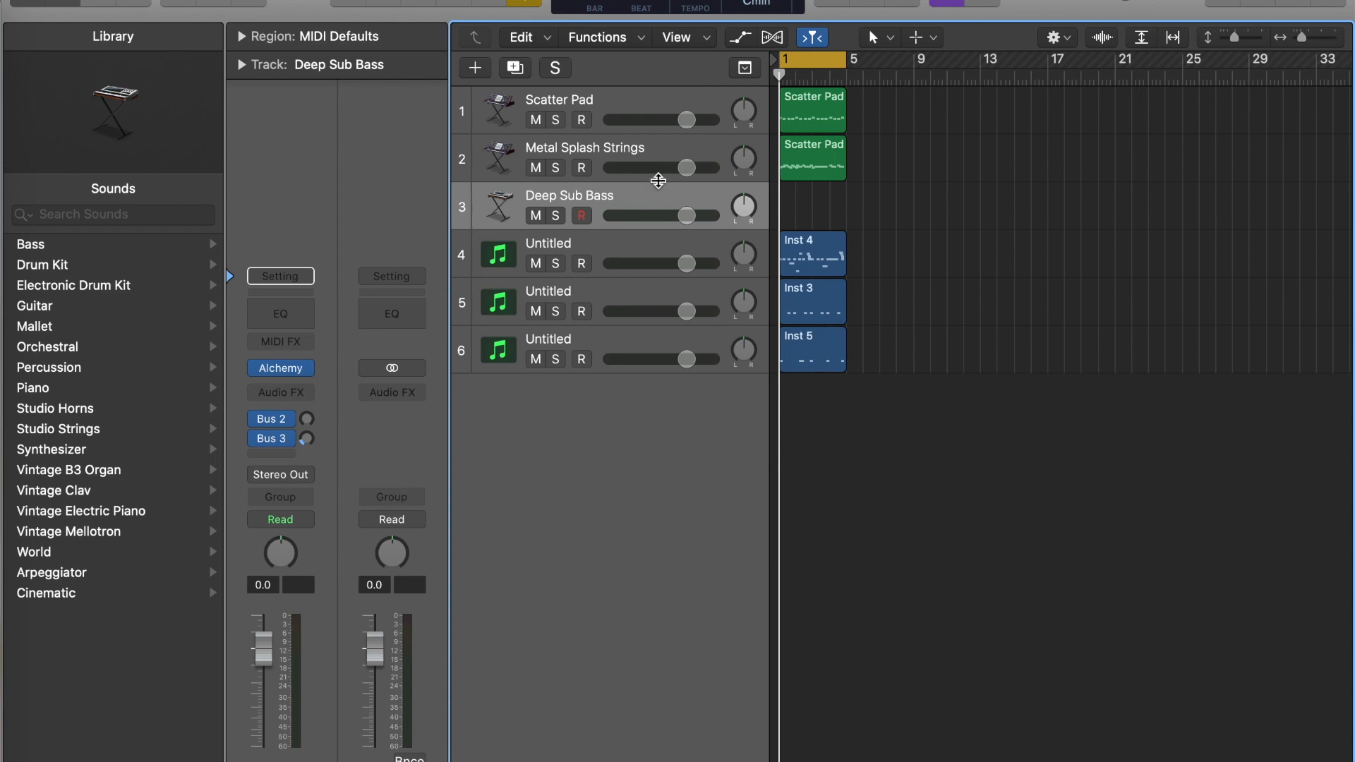
key(super+v)
double_click(792, 224)
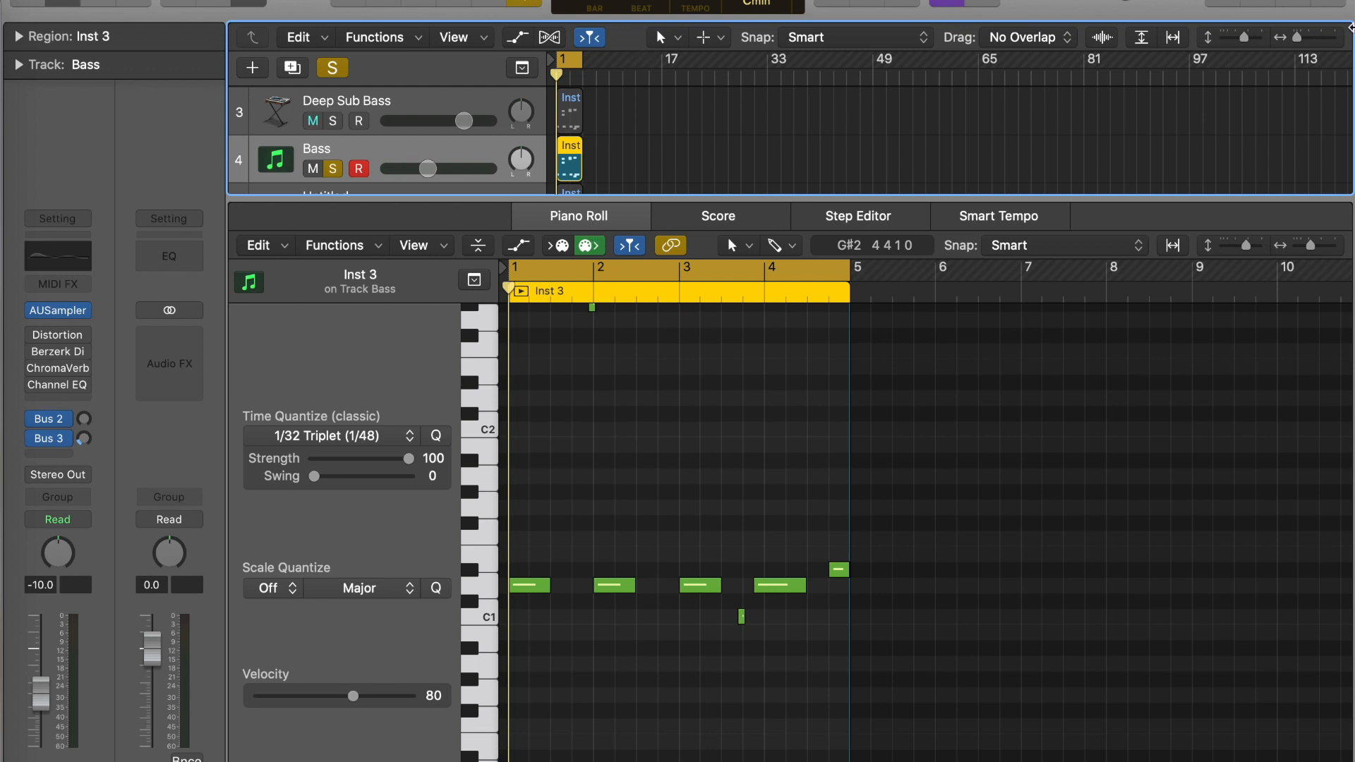
- Play the soloed Bass pattern and check the settings of the Distortion effect on the Bass track
key(space)
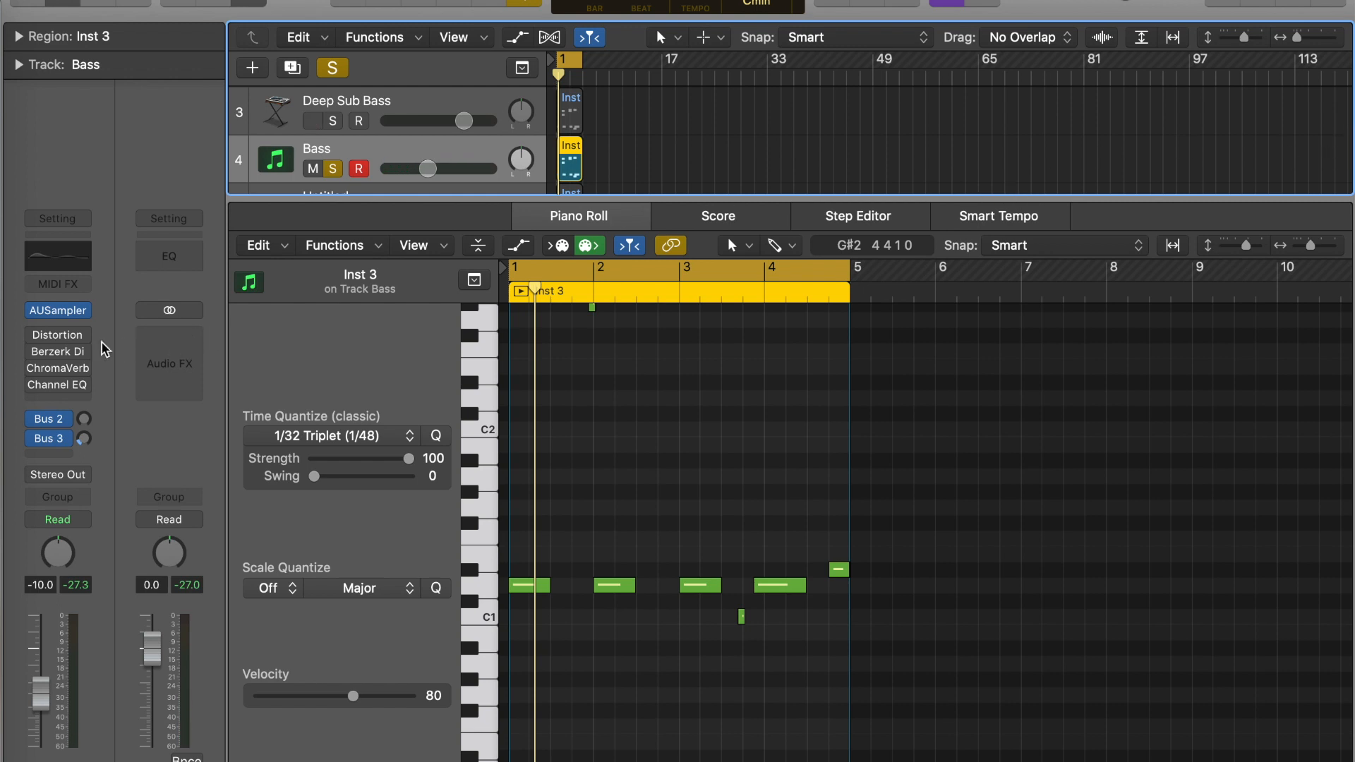
click(60, 338)
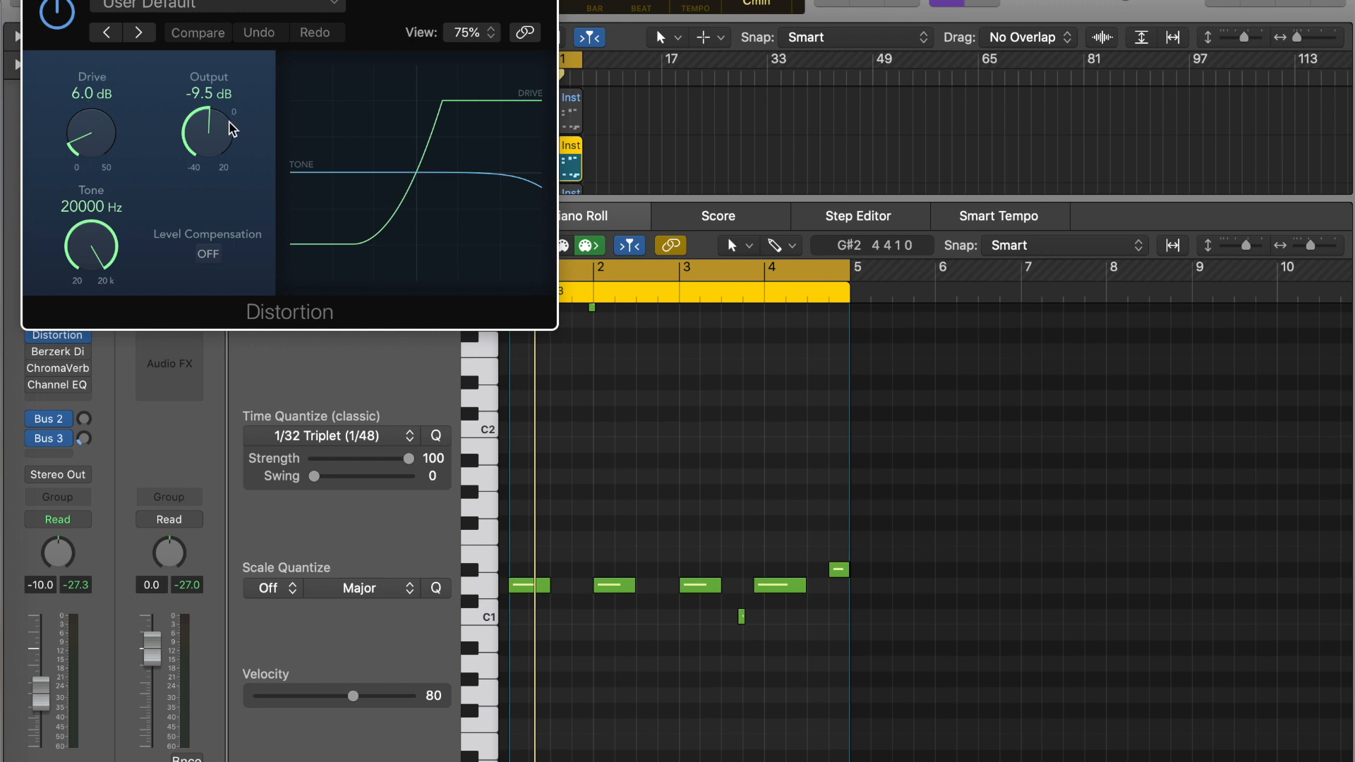
key(super+w)
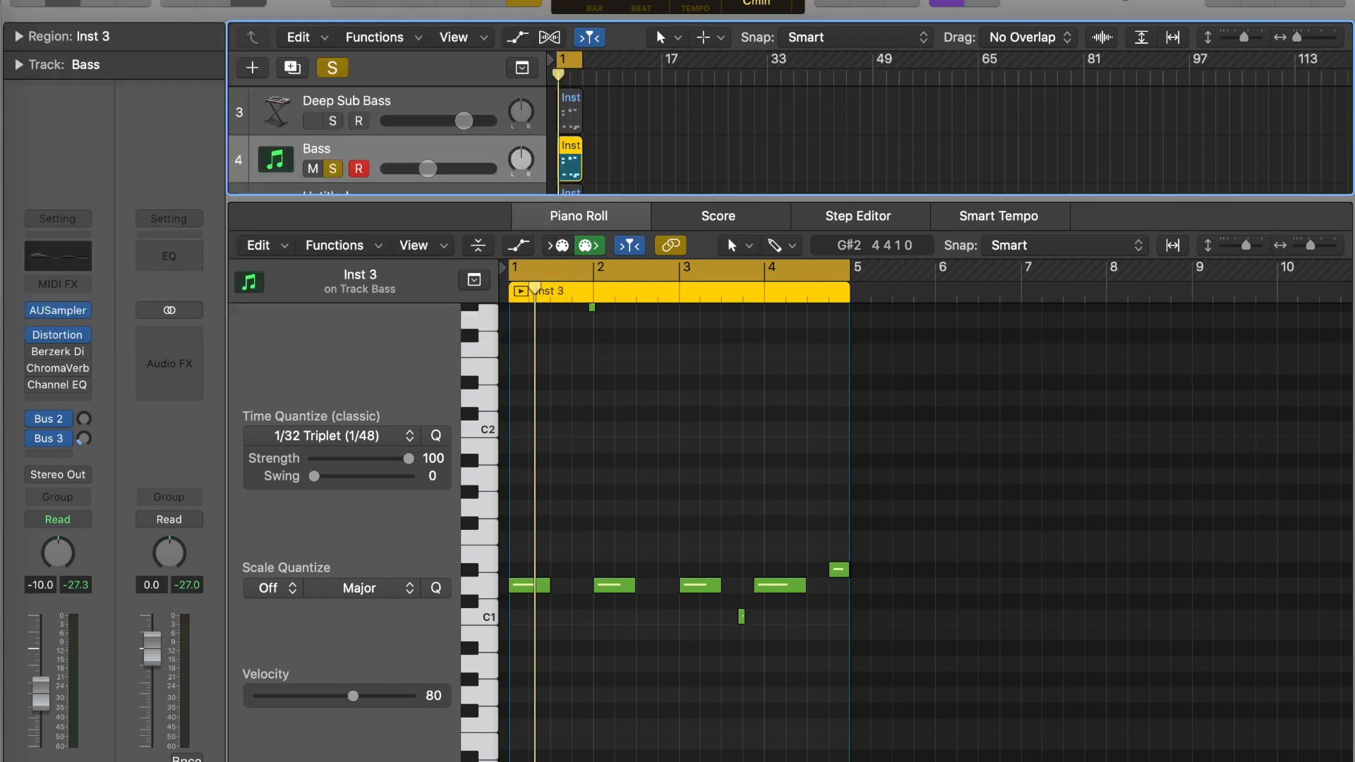
- Open the Berzerk Distortion effect on the Bass track and set its Mix to 57.8
mouse_move(39, 357)
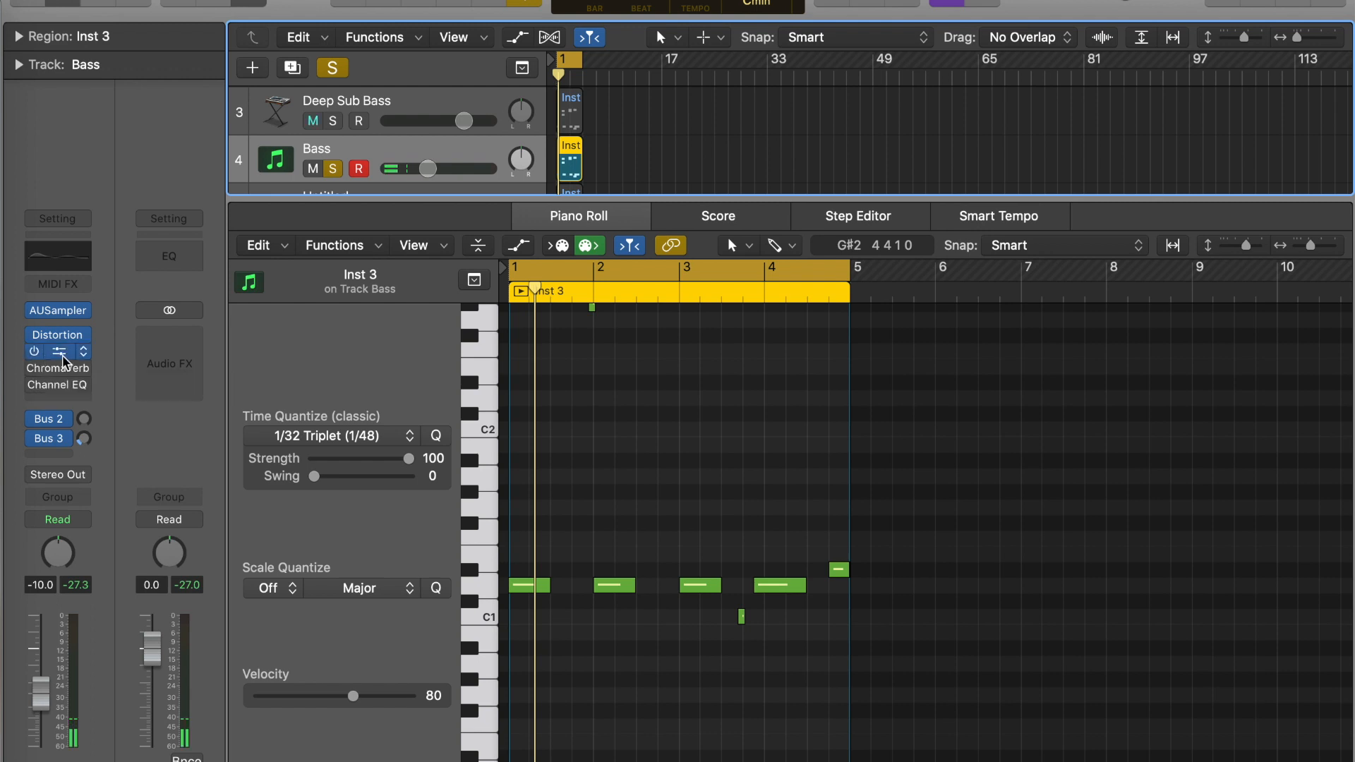
click(62, 355)
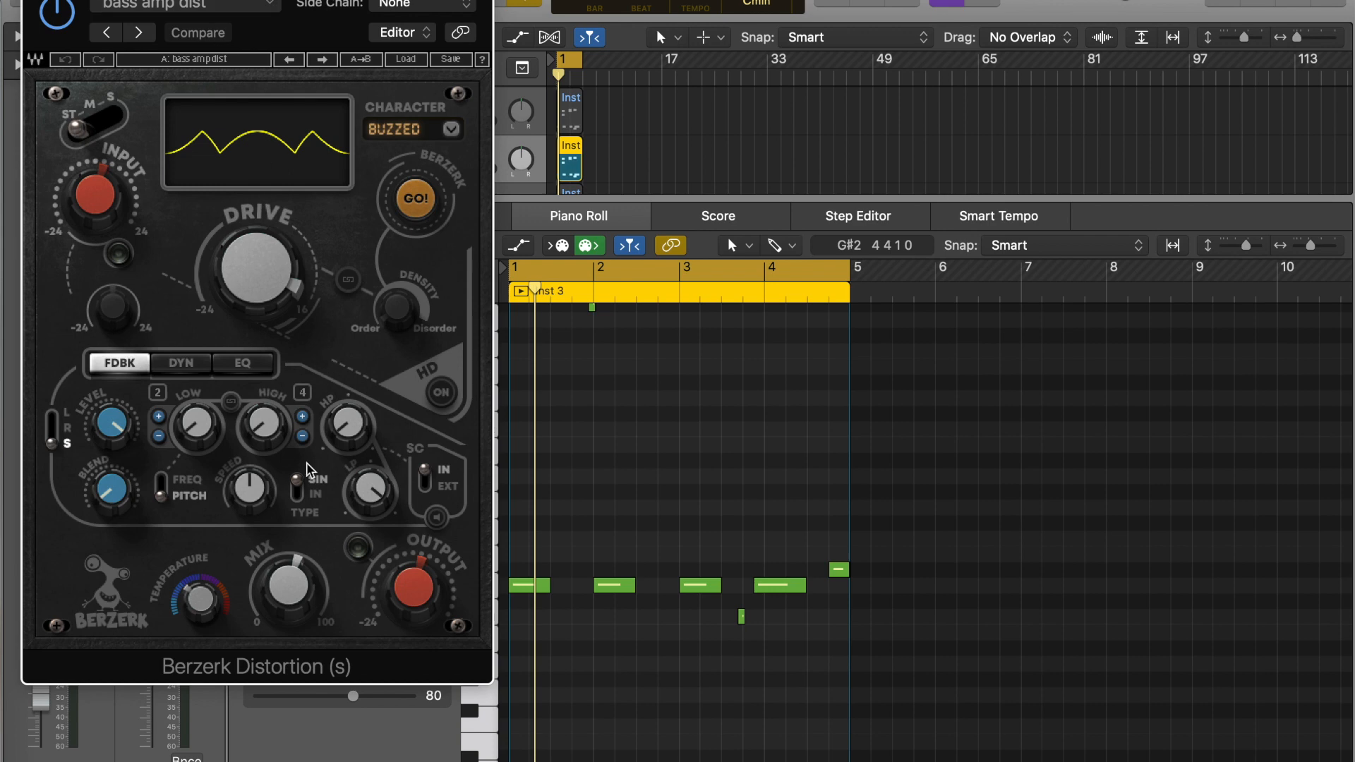
click(291, 591)
drag(291, 591, 291, 589)
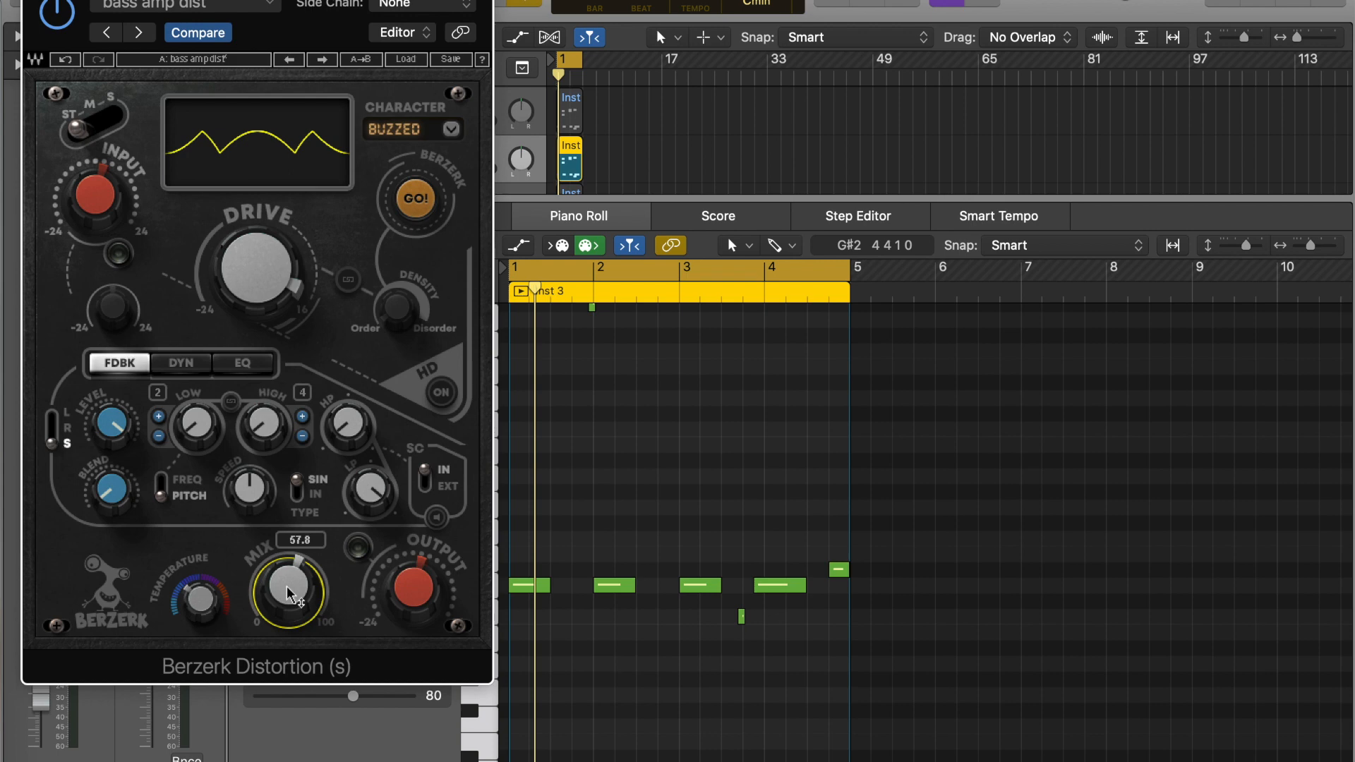
- Close the Berzerk Distortion window and play back the soloed Bass pattern with its effects
click(35, 0)
key(space)
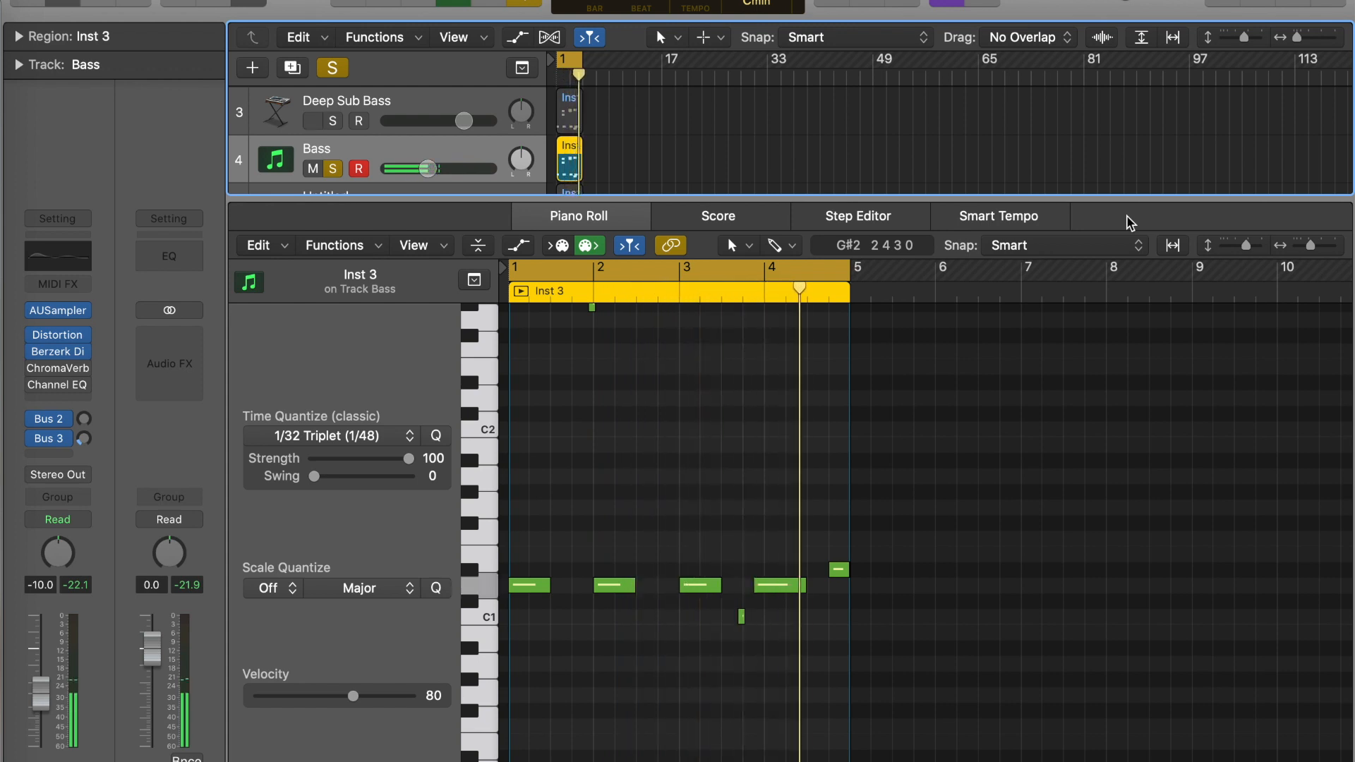
key(space)
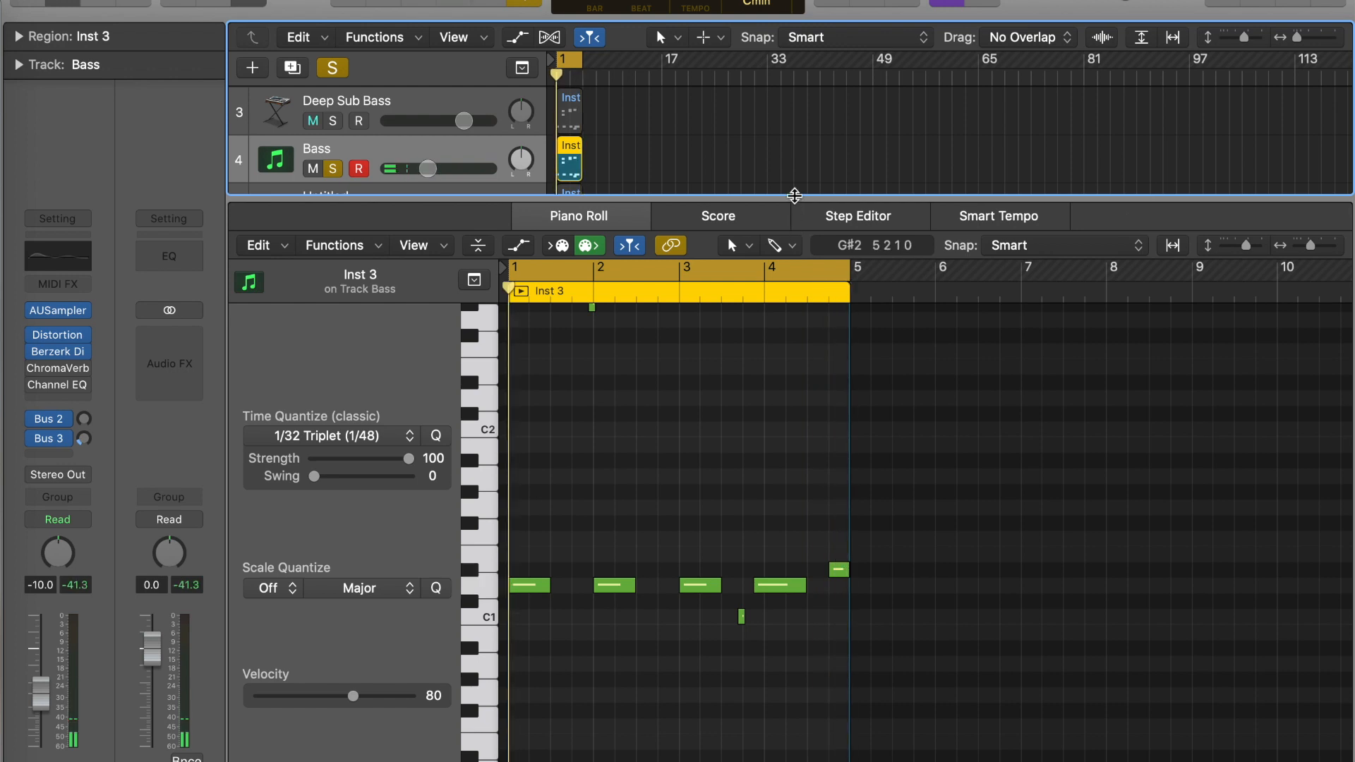
- Close the Piano Roll, turn off the Bass track's solo and play all tracks together
key(e)
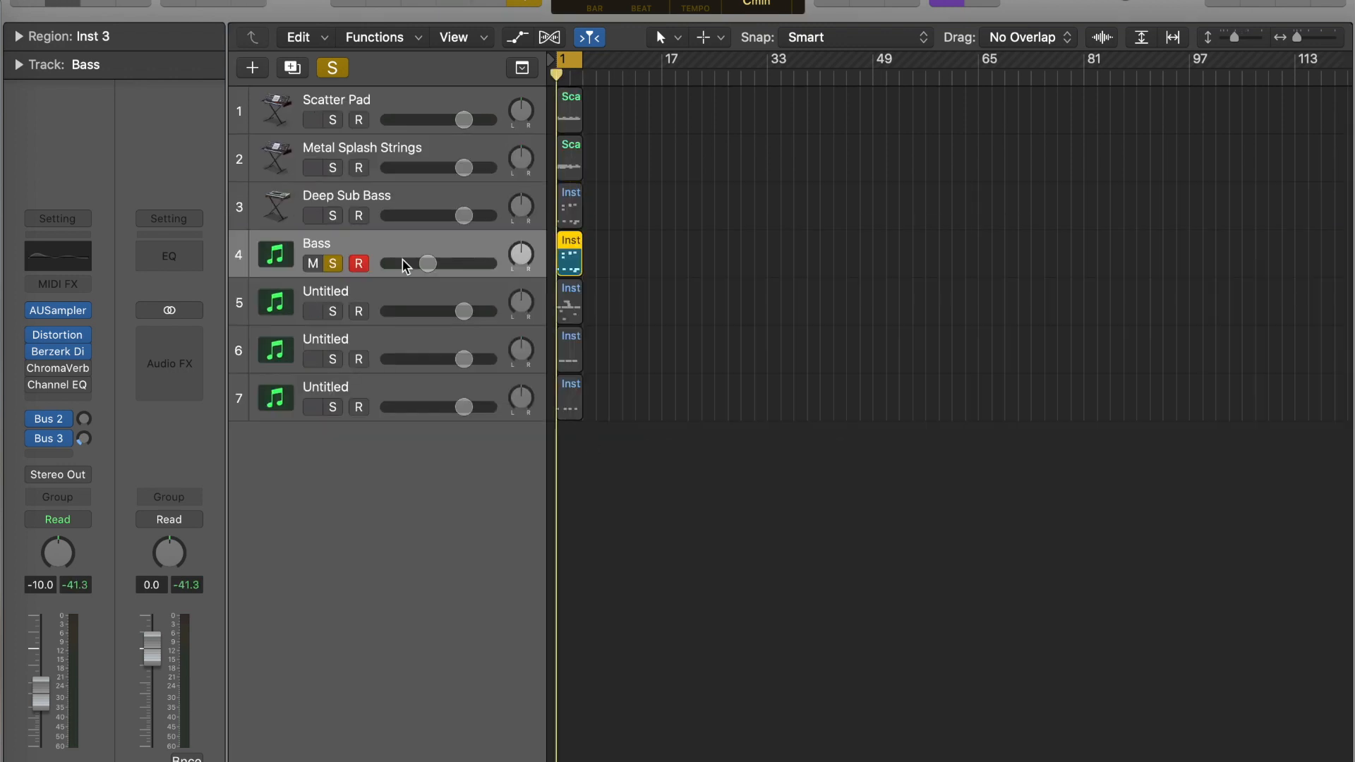
click(333, 263)
key(space)
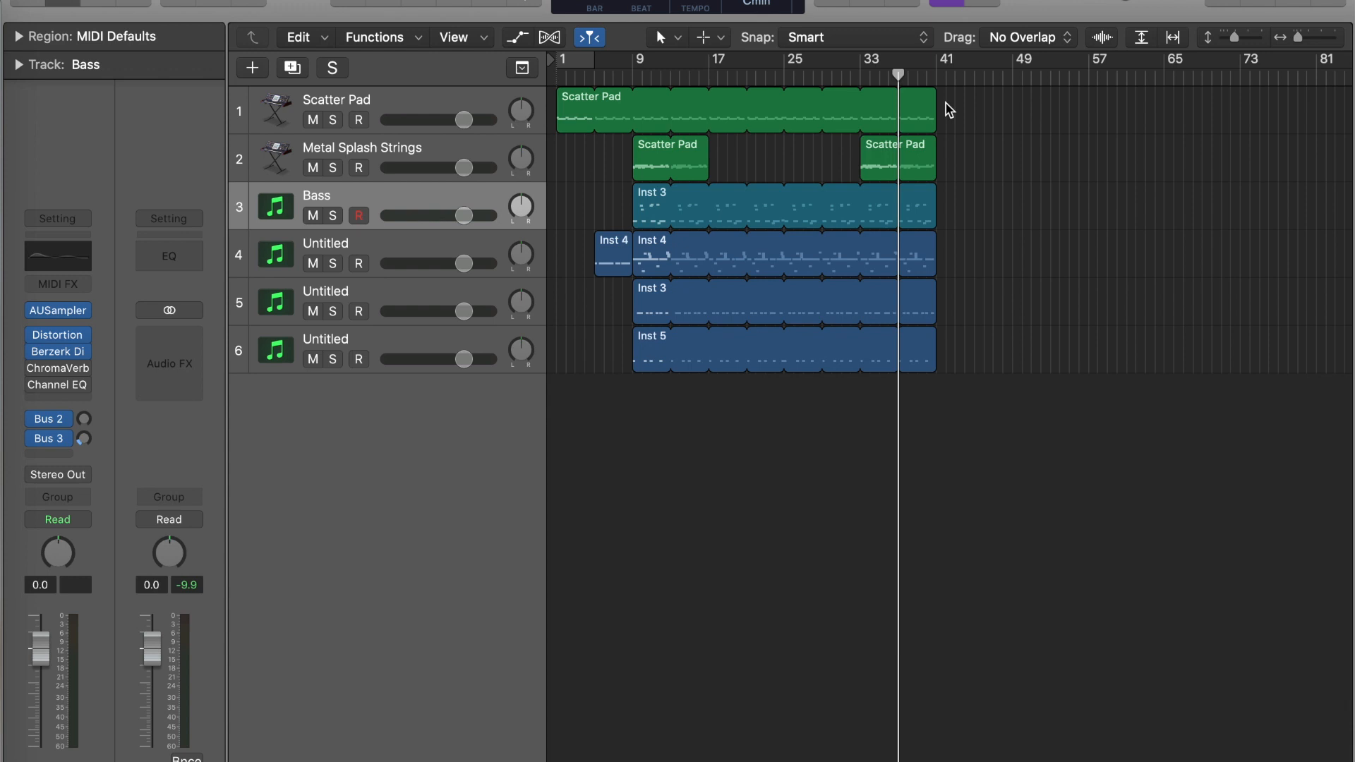
drag(949, 109, 922, 384)
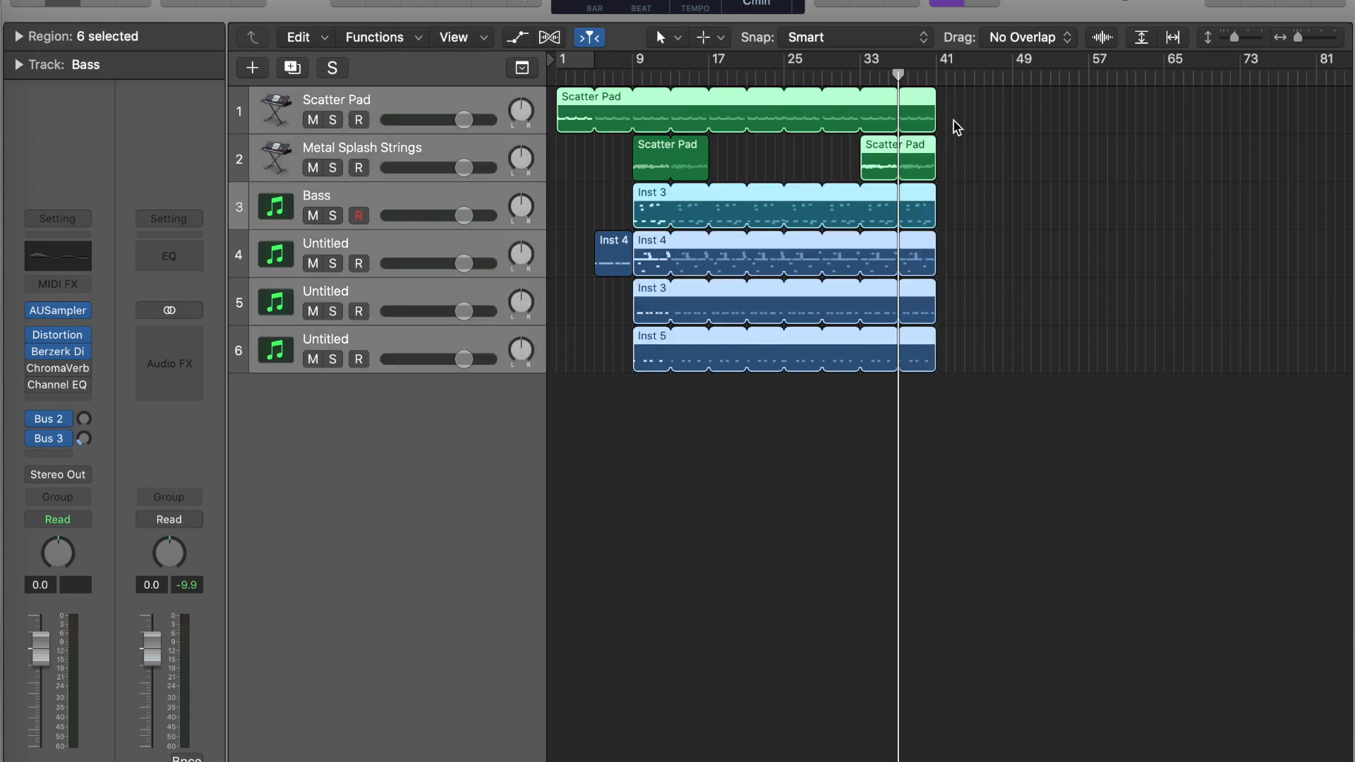
click(957, 128)
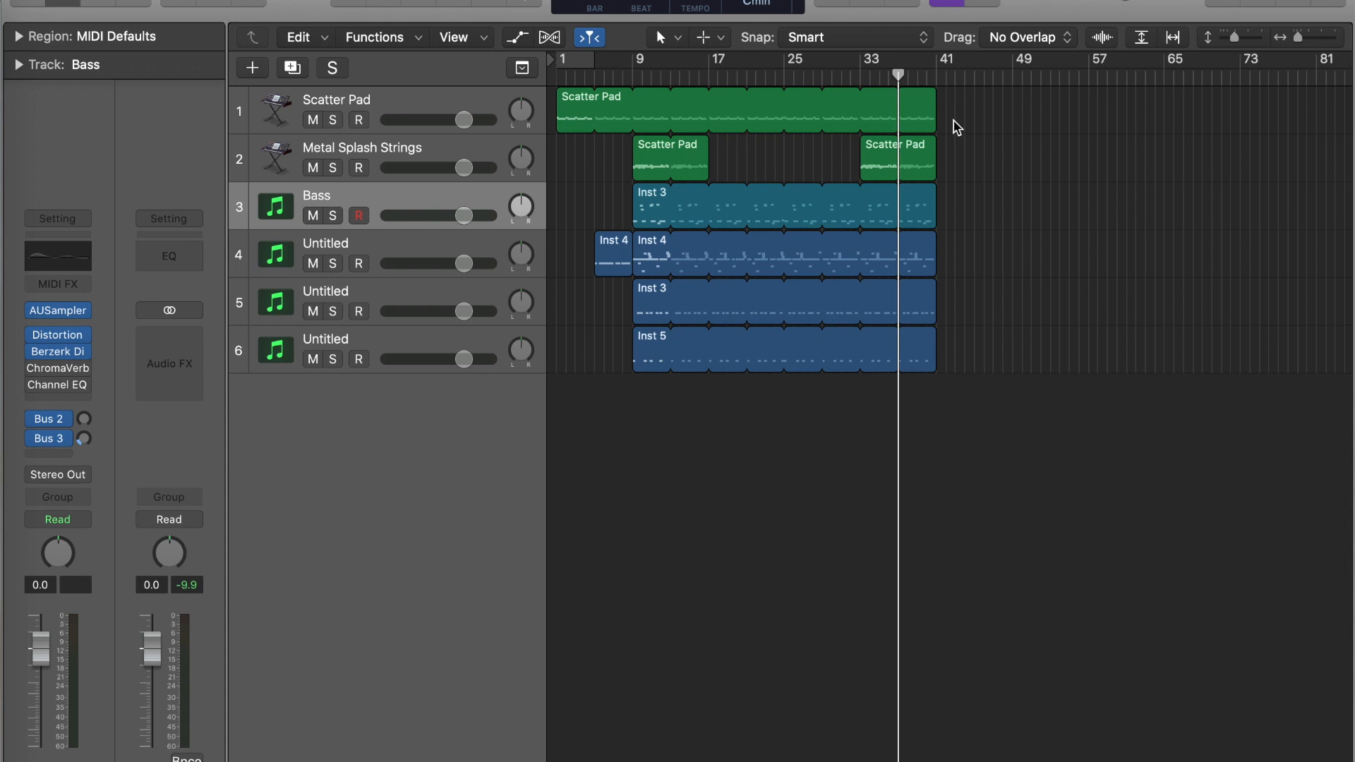